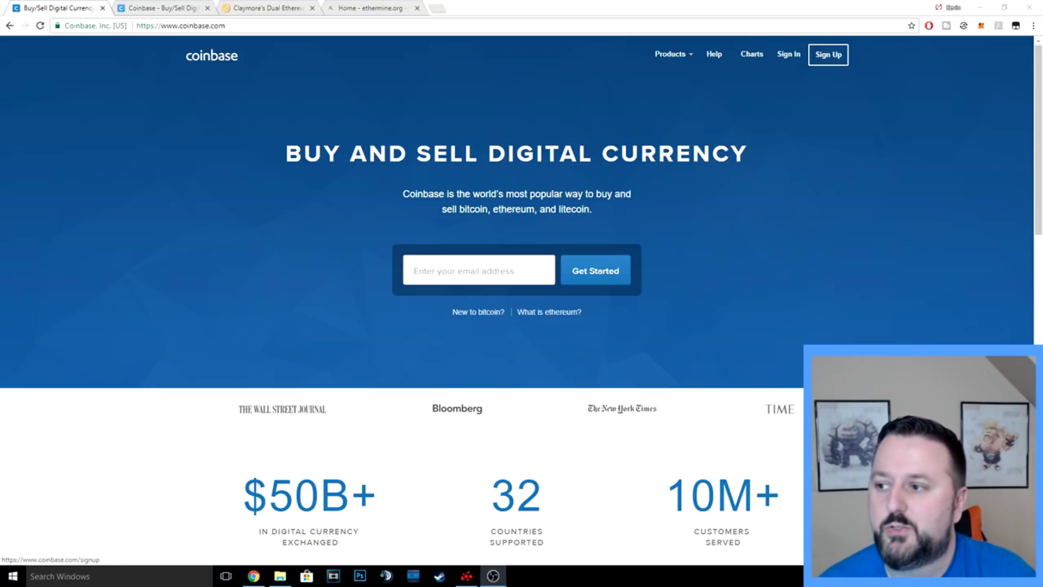
# View the Coinbase account sign-up page, and examine the Claymores Miner stratum setup instructions on ethermine.org.
pyautogui.hotkey('ctrl', 'Tab')
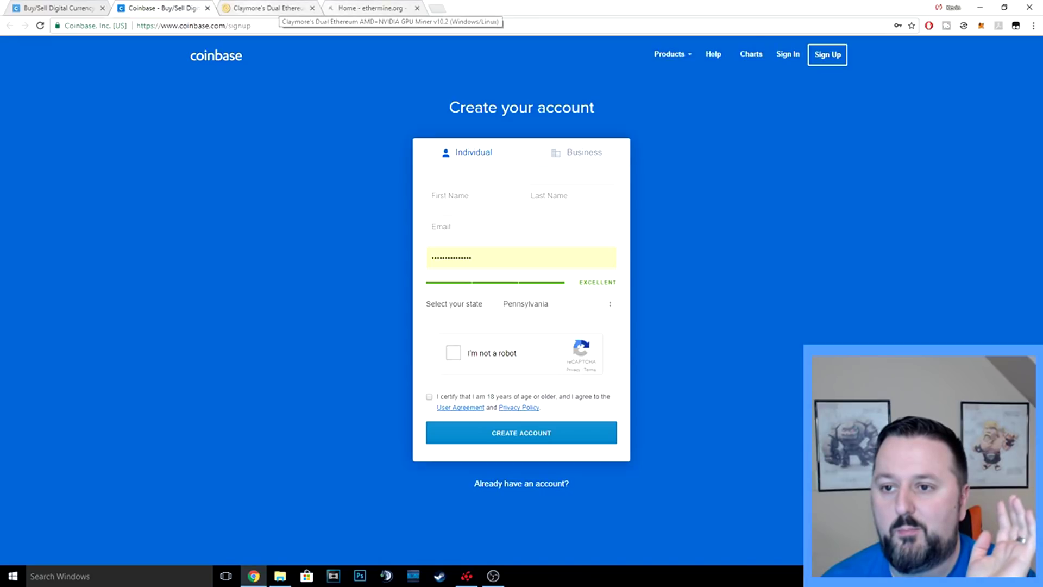
pyautogui.click(370, 8)
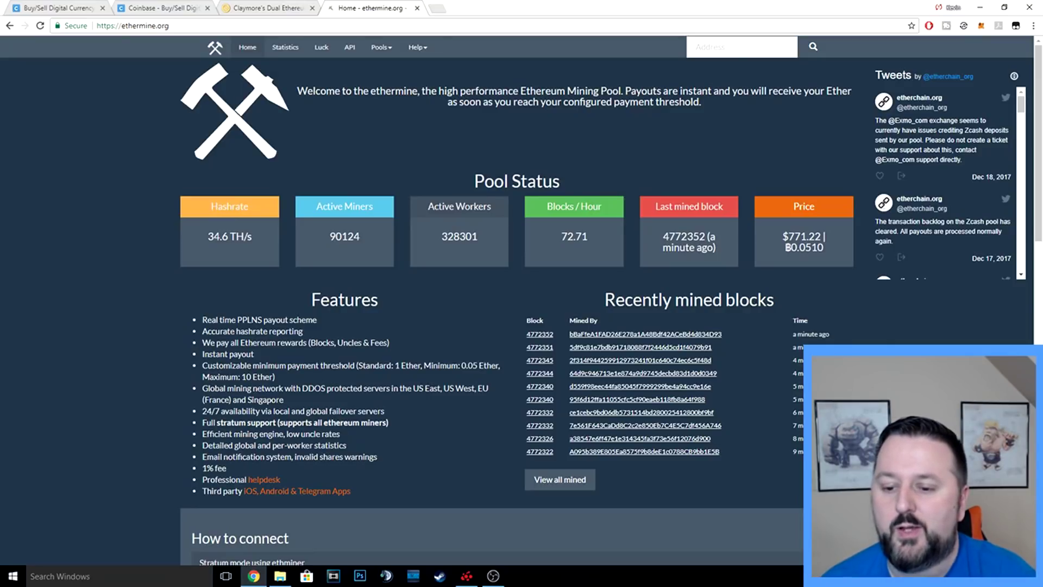
pyautogui.scroll(-6, 521, 305)
pyautogui.scroll(-6, 521, 304)
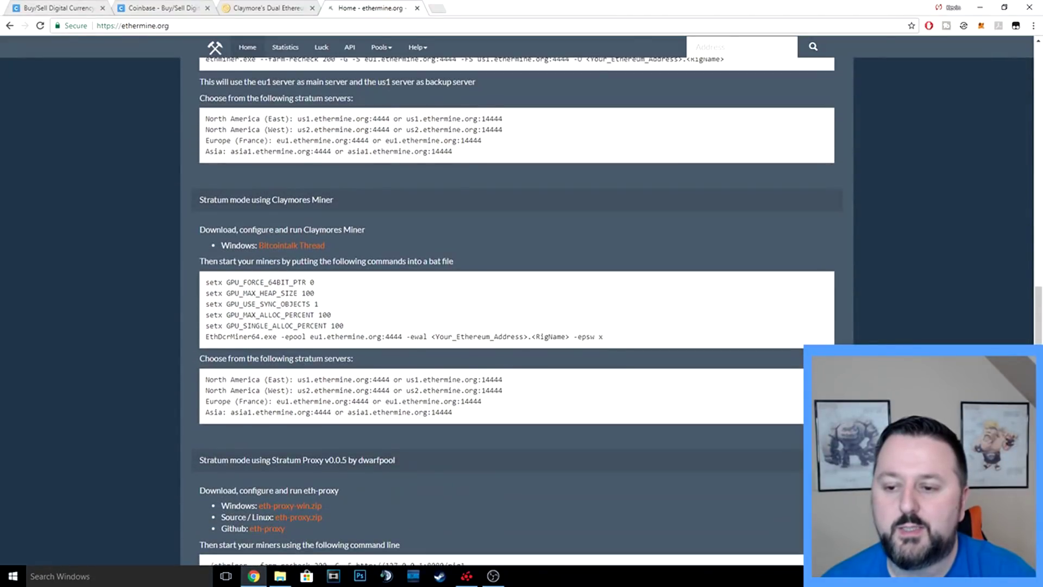
pyautogui.moveTo(358, 230); pyautogui.dragTo(199, 229)
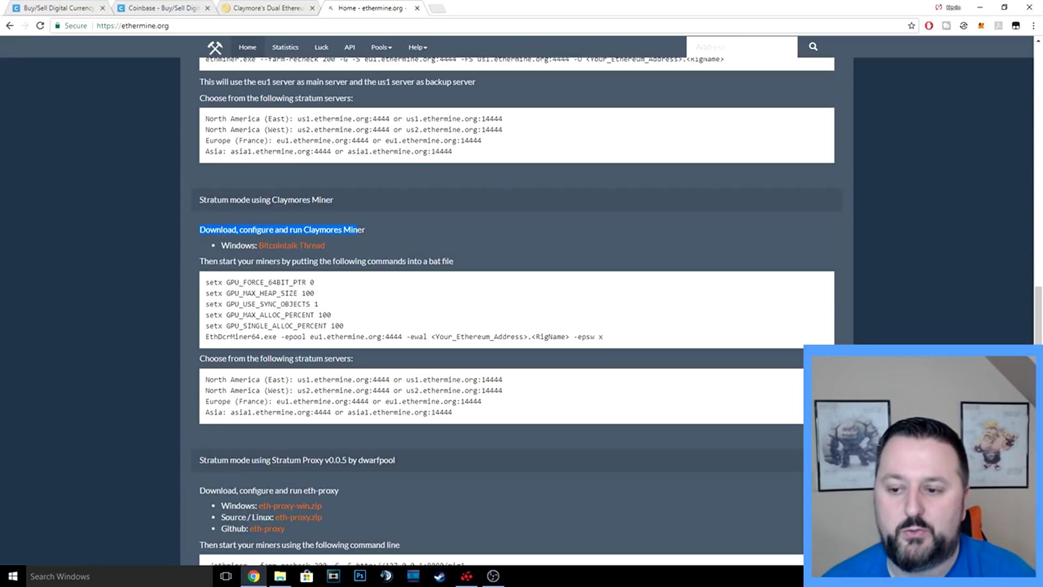
pyautogui.moveTo(365, 230); pyautogui.dragTo(206, 230)
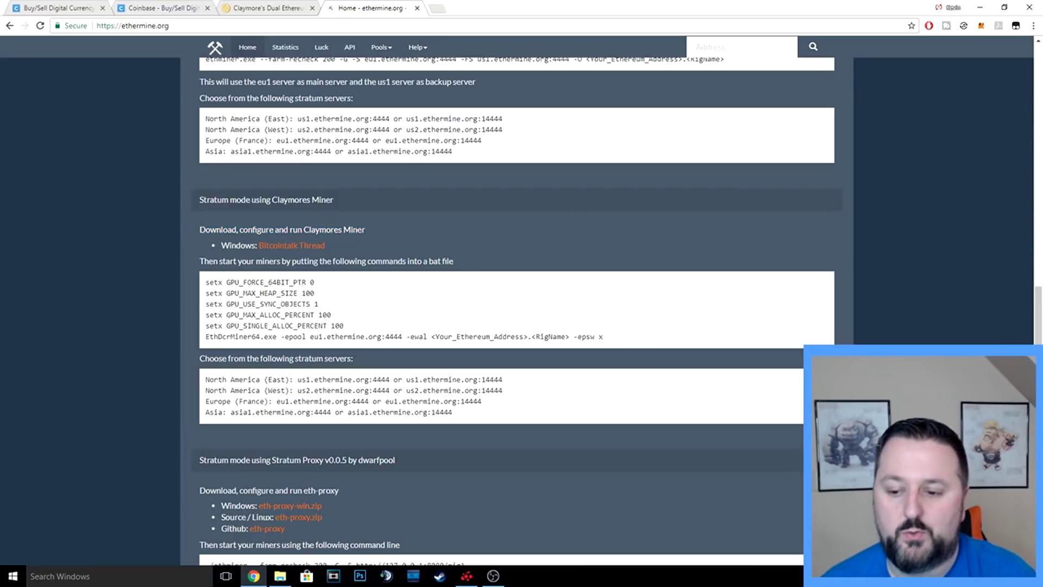
# Highlight the North America (East) stratum servers us1.ethermine.org:4444 and us1.ethermine.org:14444 in the Claymores Miner section.
pyautogui.moveTo(205, 379); pyautogui.dragTo(502, 379)
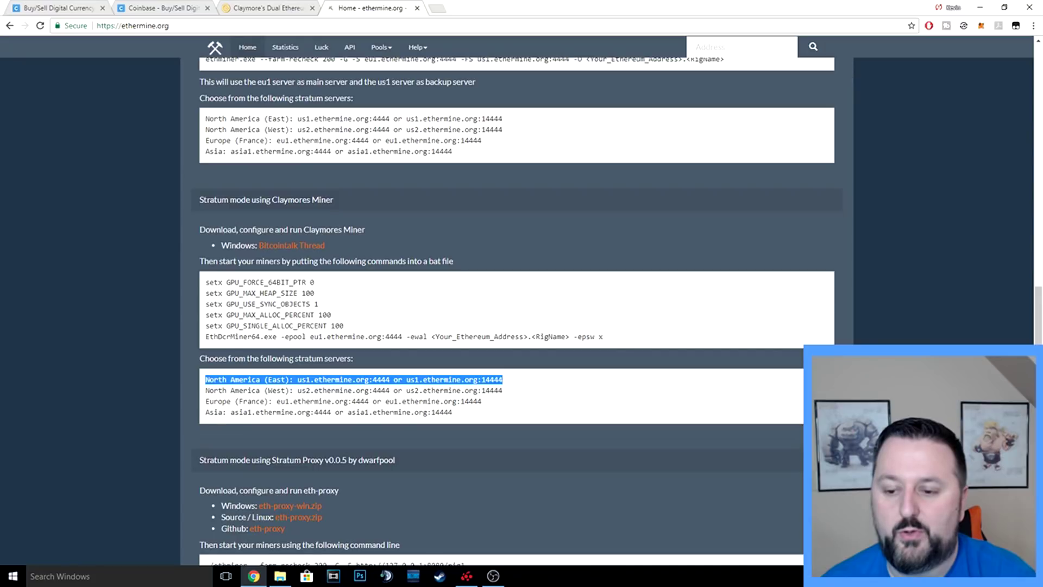
pyautogui.moveTo(297, 379); pyautogui.dragTo(339, 379)
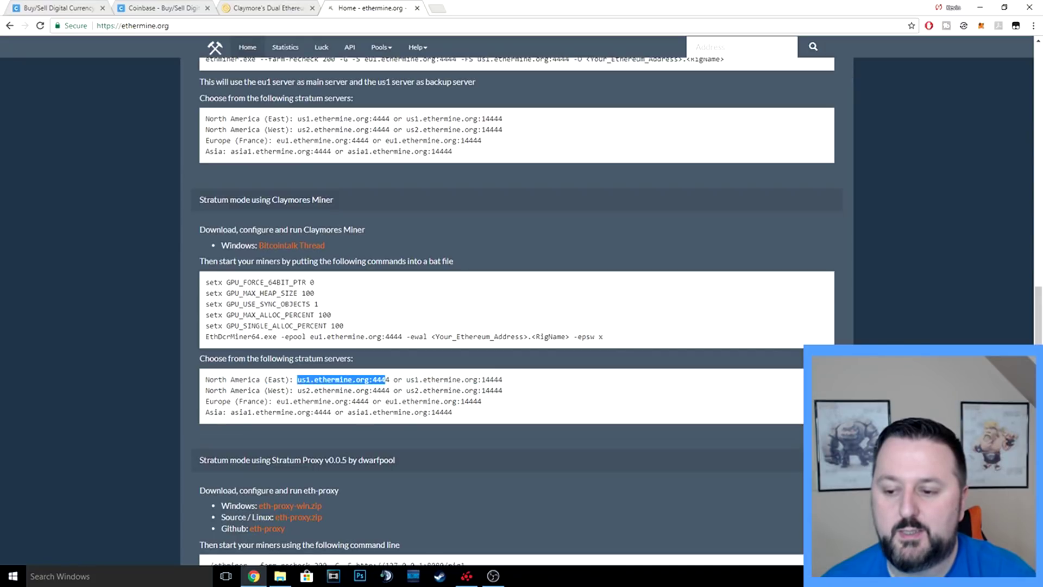
pyautogui.moveTo(386, 379); pyautogui.dragTo(503, 380)
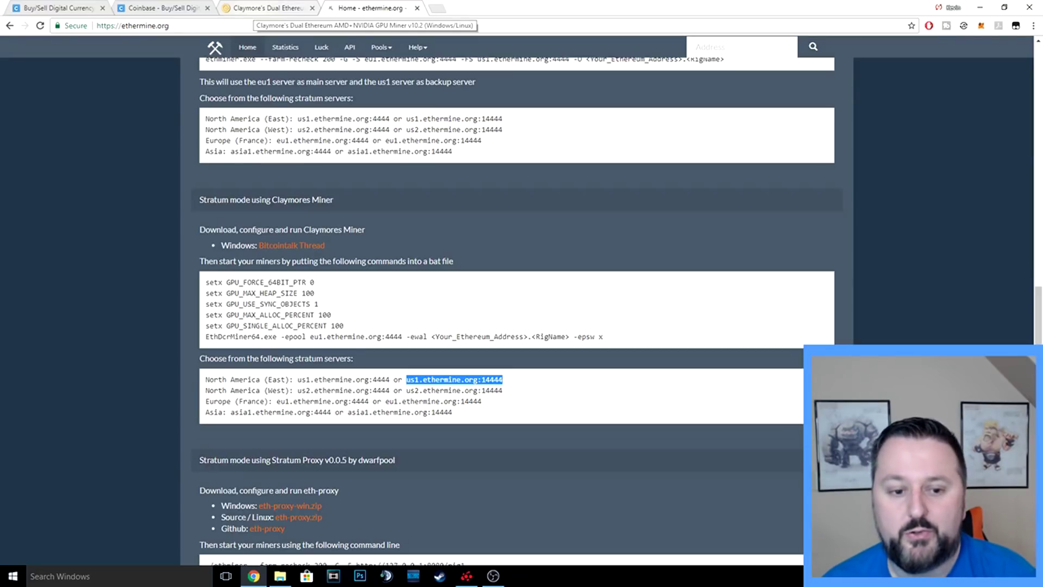
# Show the Bitcoin Forum thread for Claymore's Dual Ethereum miner and highlight its MEGA download link.
pyautogui.click(264, 8)
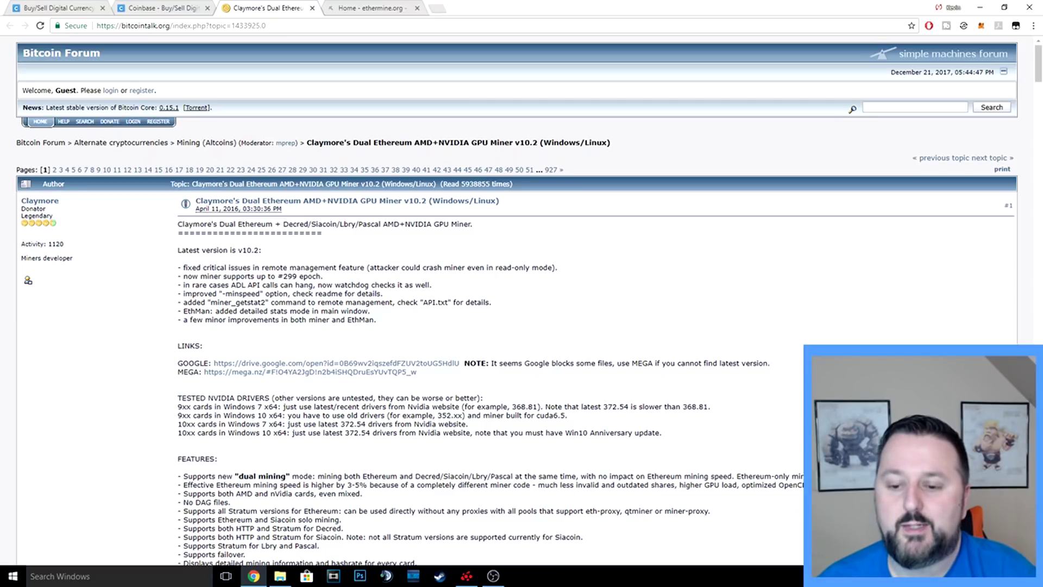
pyautogui.doubleClick(188, 372)
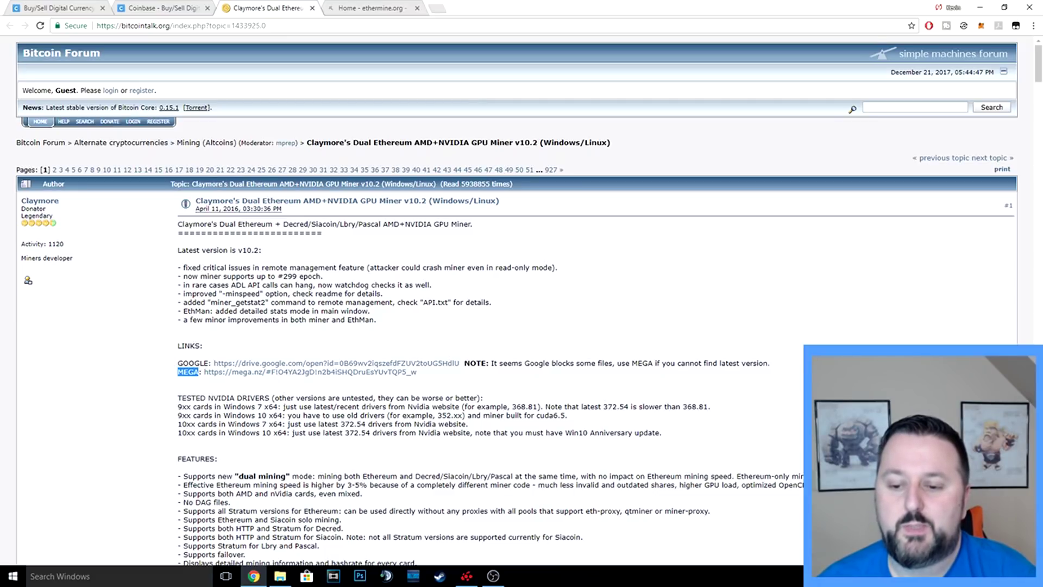
pyautogui.click(188, 371)
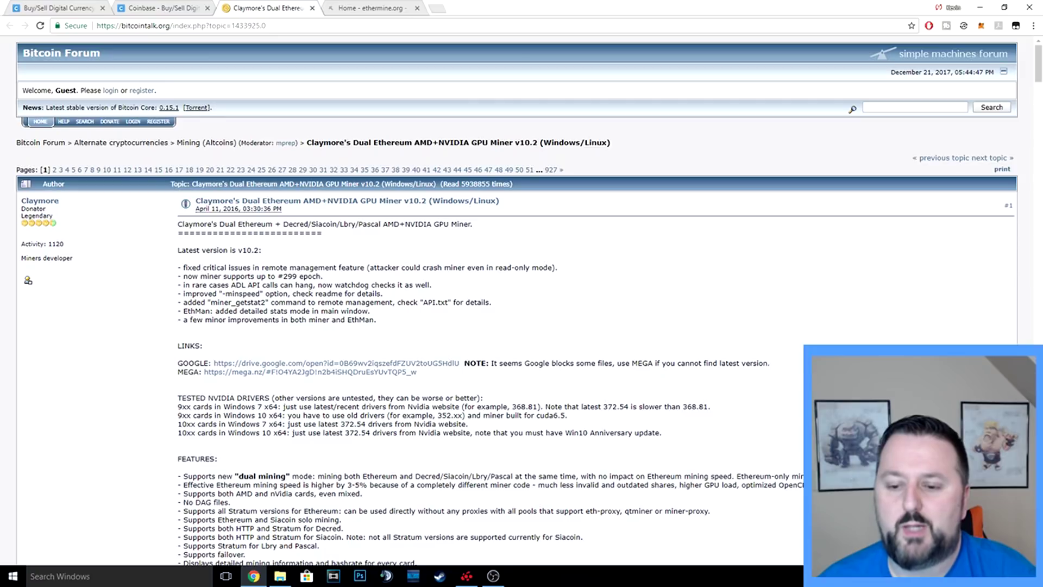
pyautogui.moveTo(177, 372); pyautogui.dragTo(416, 371)
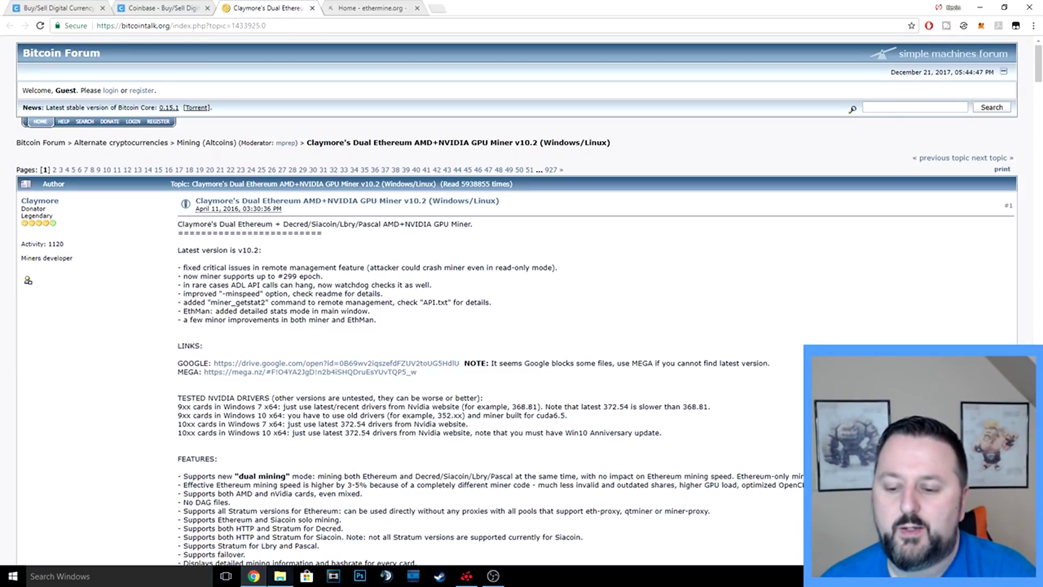
# Switch to File Explorer, go up to the C:\Mining folder and select the Claymore's Dual Ethereum ZIP archive.
pyautogui.moveTo(280, 575)
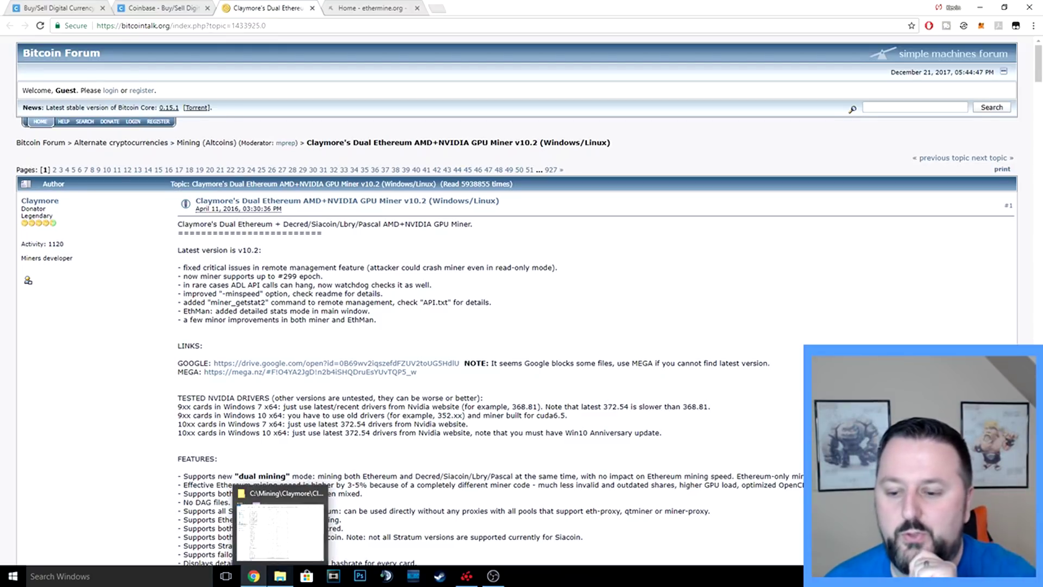
pyautogui.click(279, 576)
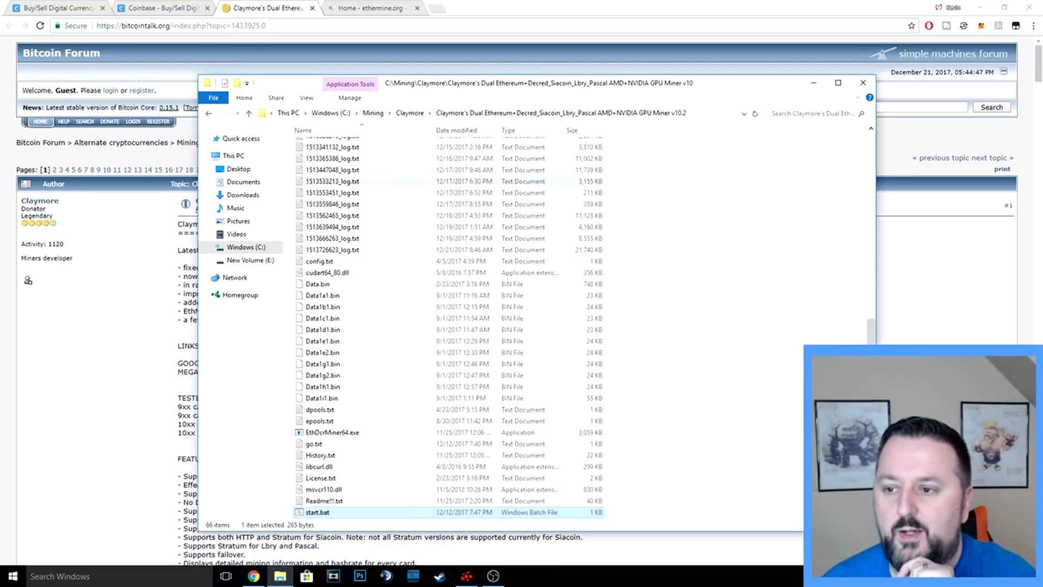
pyautogui.hotkey('alt', 'Up')
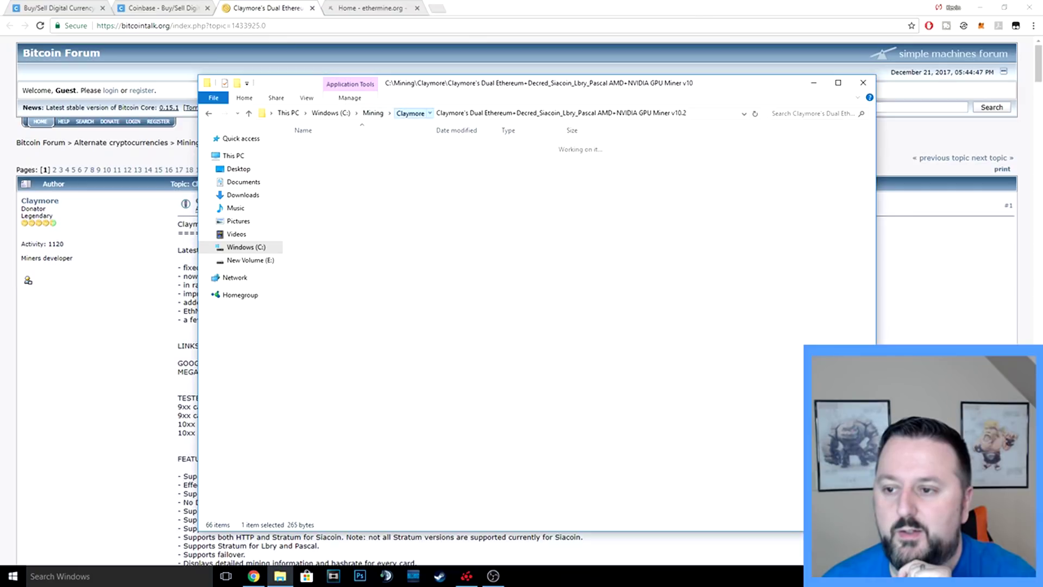
pyautogui.hotkey('alt', 'Up')
pyautogui.click(365, 168)
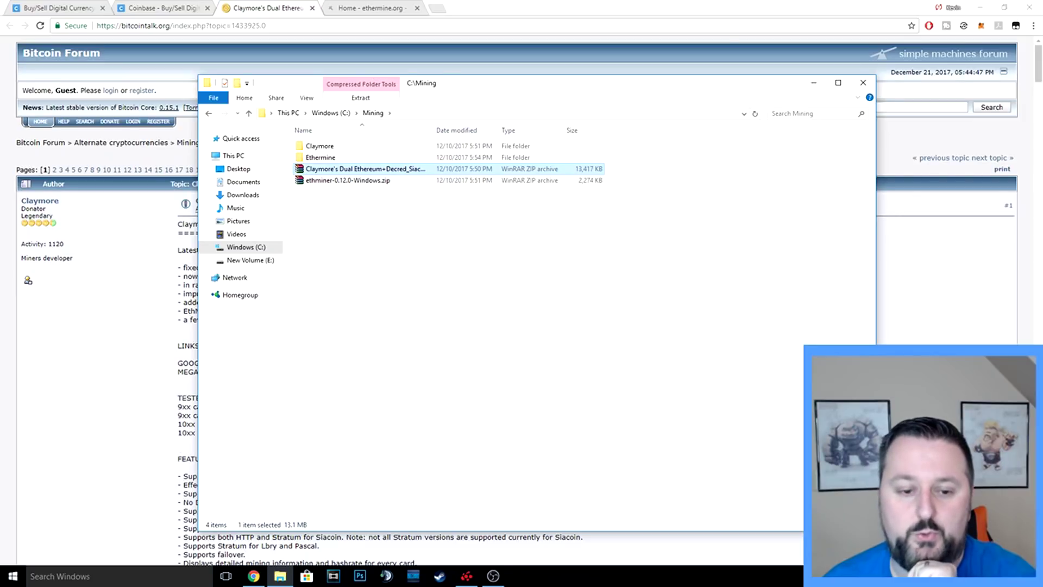
# Go into the extracted Claymore v10.2 miner folder and open start.bat for editing in Notepad.
pyautogui.doubleClick(320, 146)
pyautogui.doubleClick(347, 146)
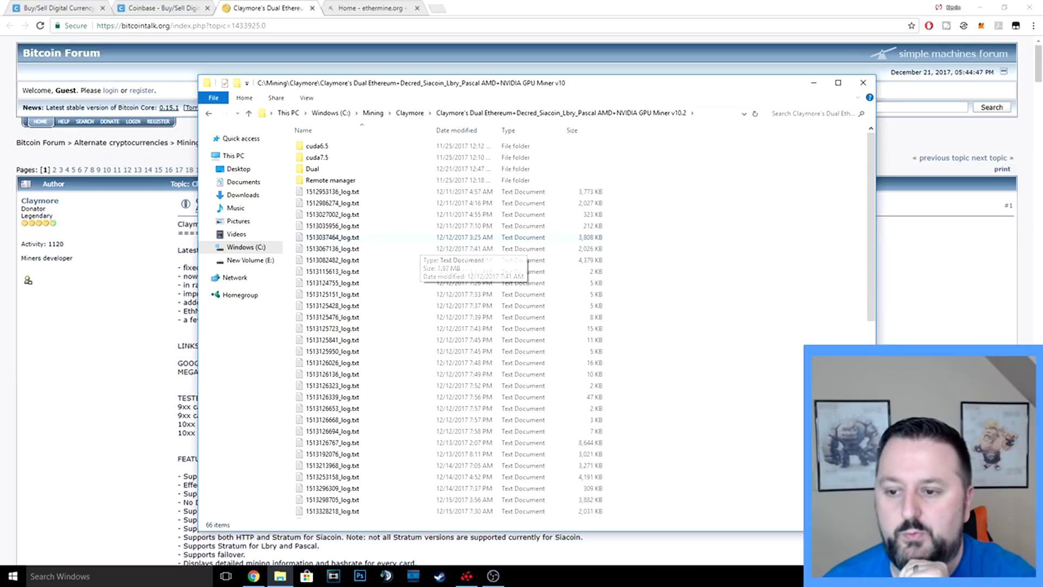
pyautogui.scroll(-6, 446, 239)
pyautogui.scroll(-5, 445, 326)
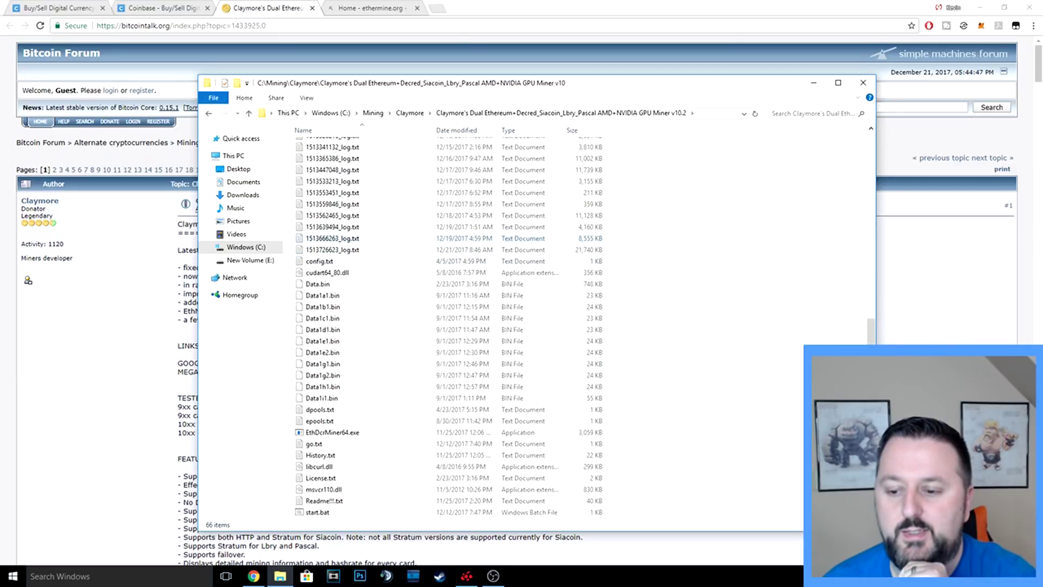
pyautogui.click(318, 511)
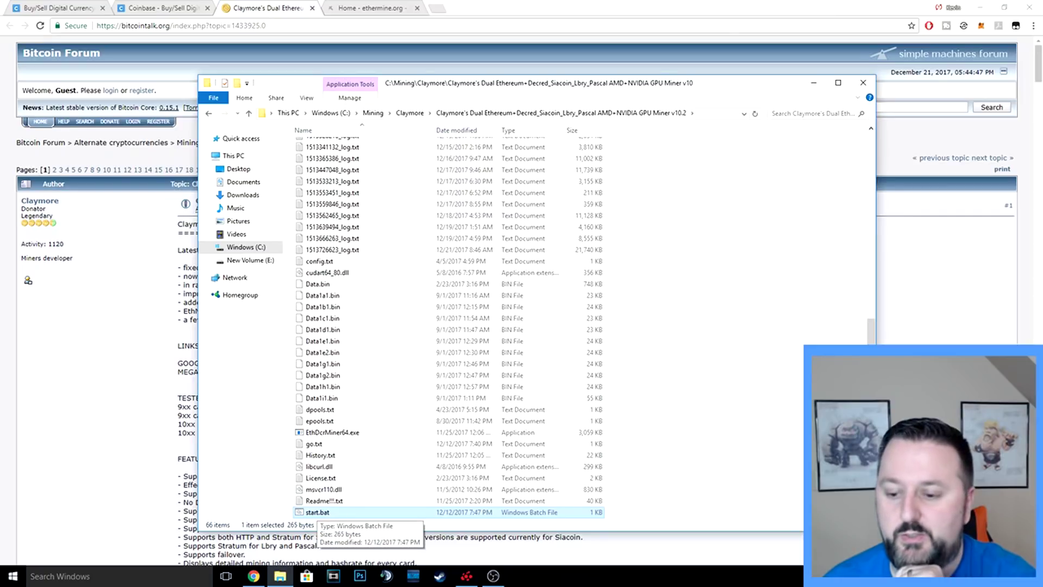
pyautogui.rightClick(317, 512)
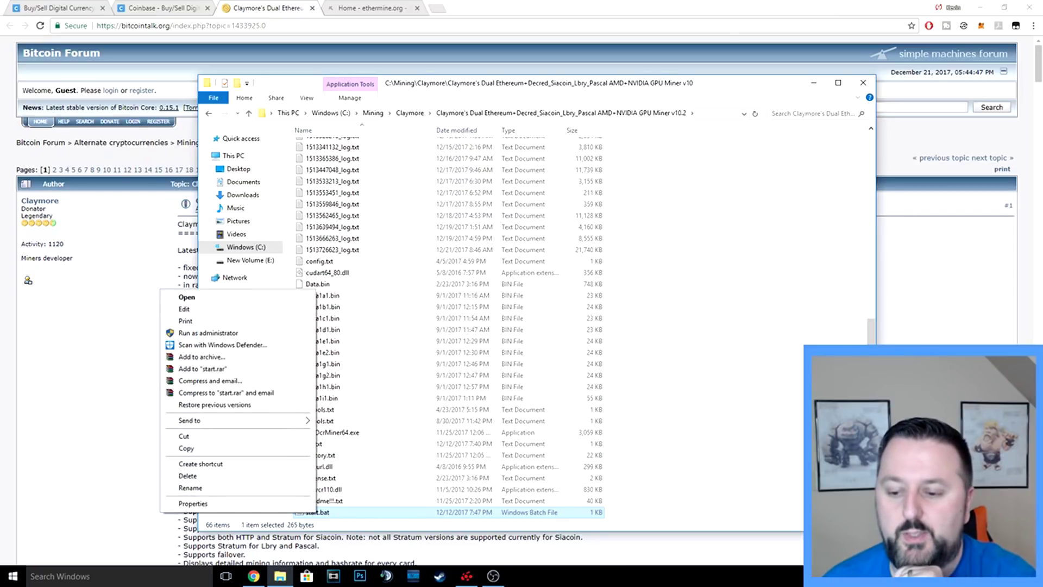
pyautogui.click(184, 309)
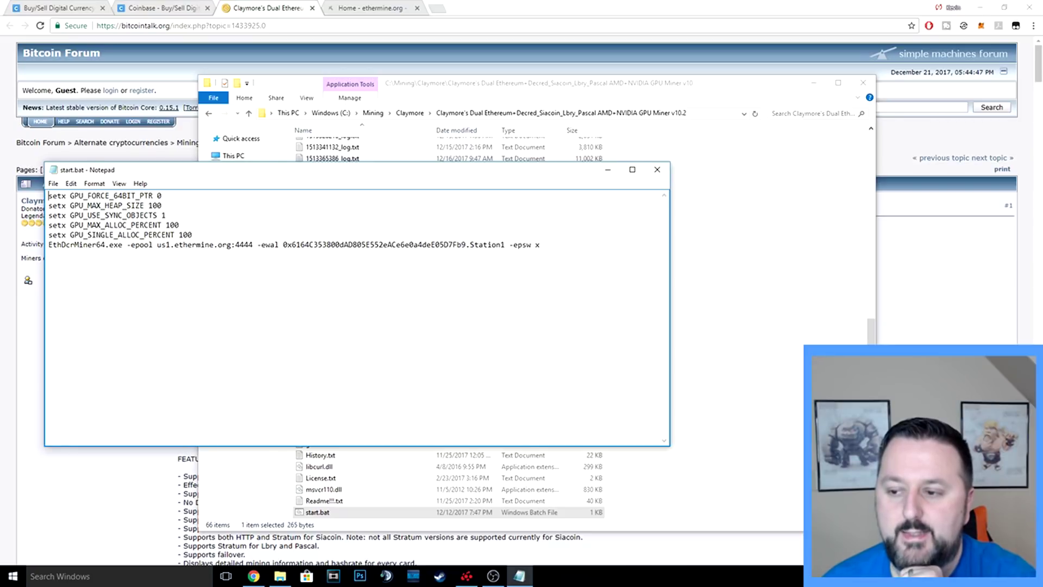
# Review the EthDcrMiner64.exe line, highlighting the pool server us1.ethermine.org:4444, the wallet address and the rig name Station1.
pyautogui.moveTo(540, 245); pyautogui.dragTo(48, 245)
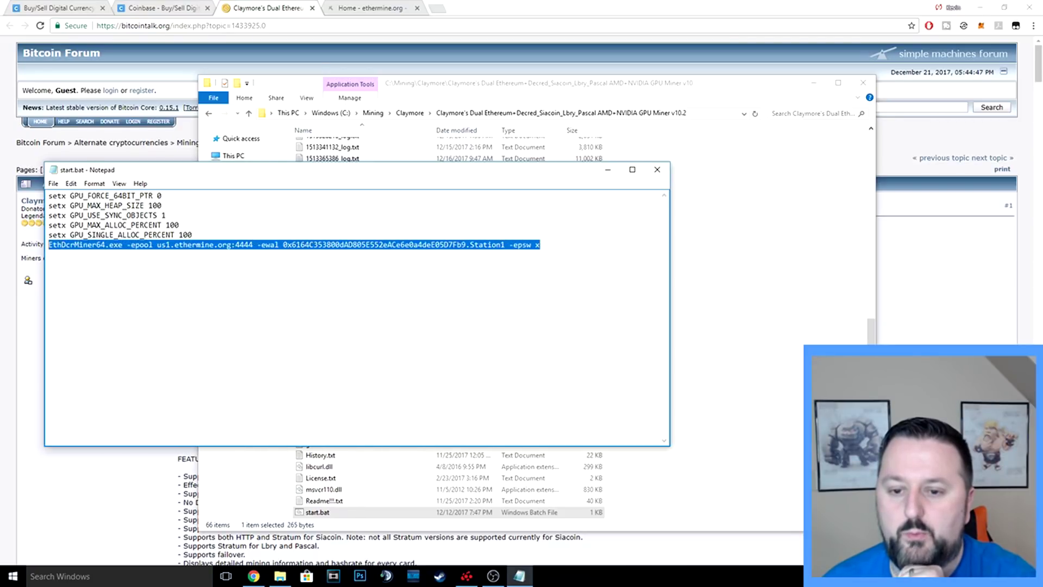
pyautogui.click(182, 244)
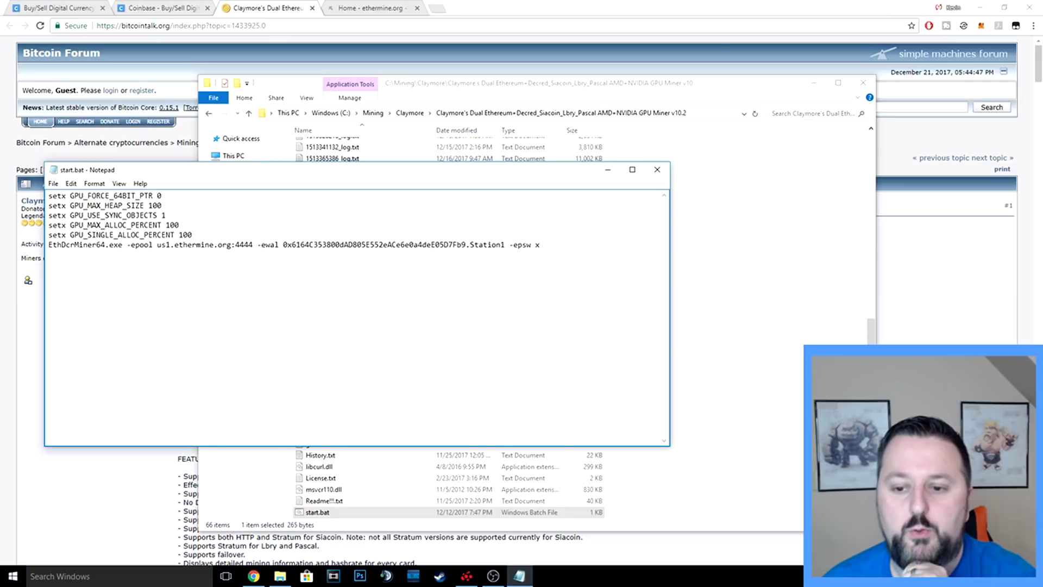
pyautogui.moveTo(157, 245); pyautogui.dragTo(252, 245)
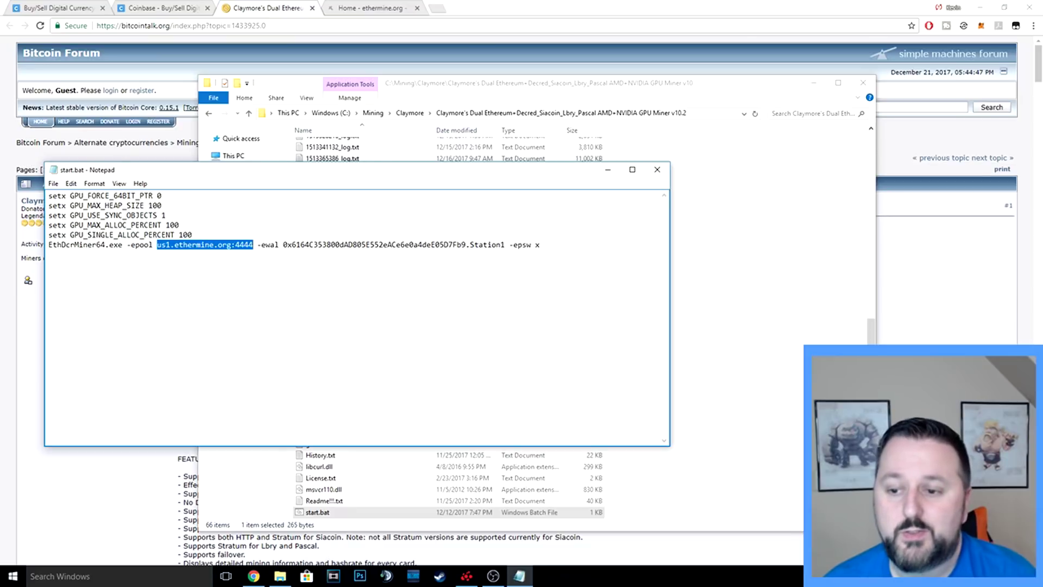
pyautogui.moveTo(283, 244); pyautogui.dragTo(466, 244)
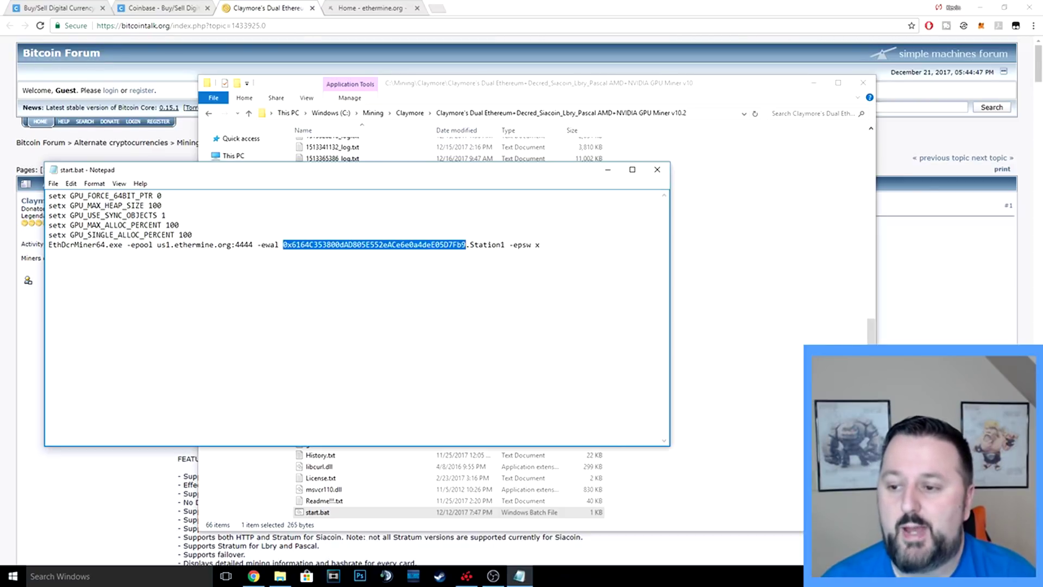
pyautogui.click(470, 245)
pyautogui.moveTo(470, 245); pyautogui.dragTo(505, 245)
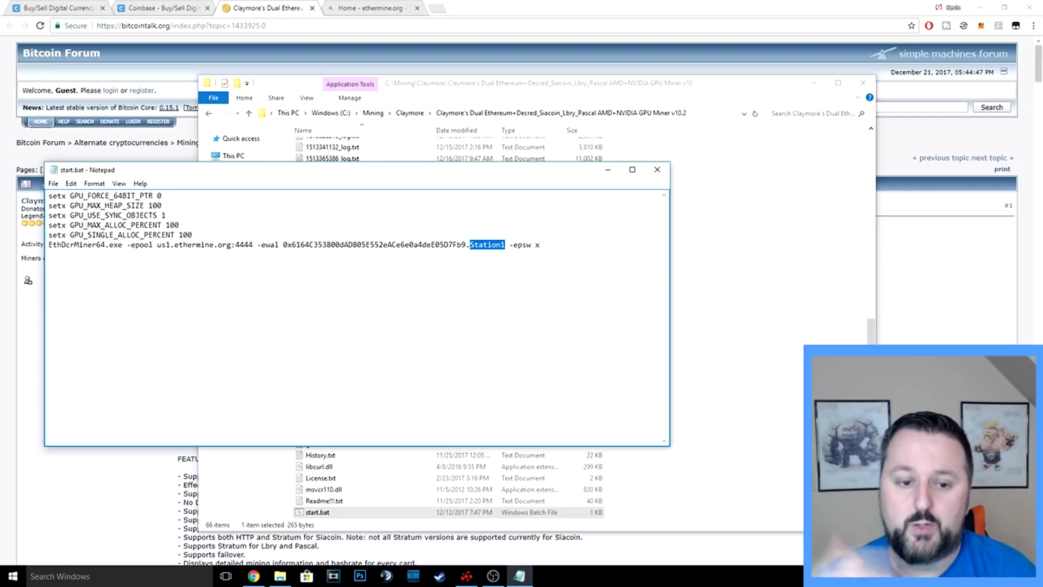
pyautogui.click(492, 245)
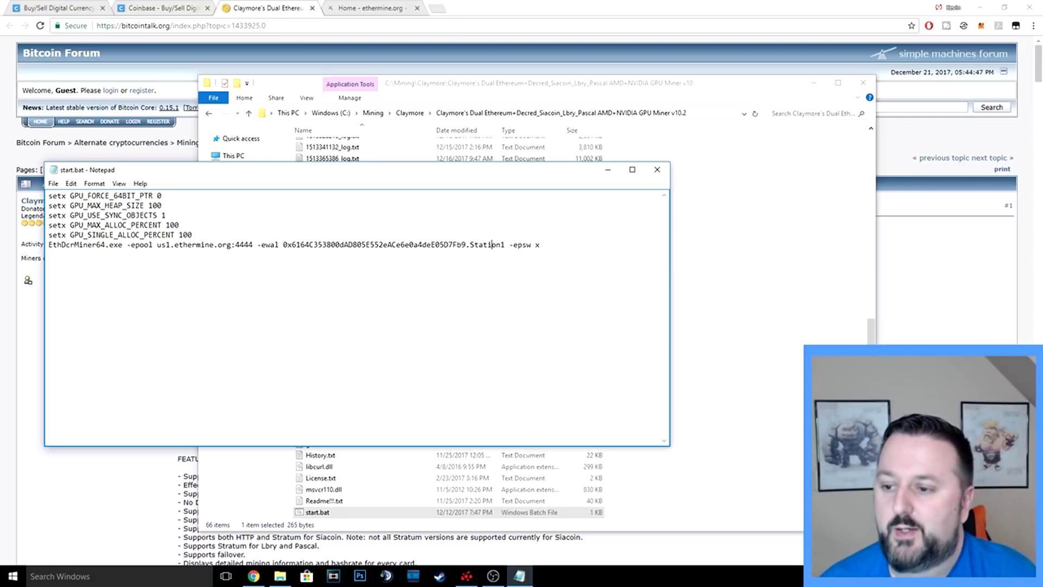
pyautogui.doubleClick(503, 244)
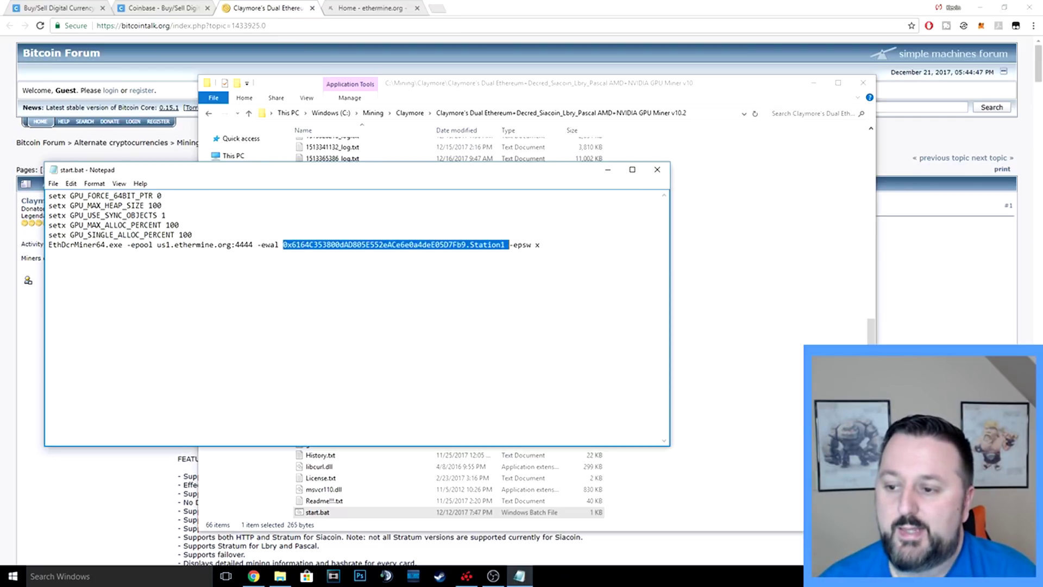
pyautogui.click(540, 244)
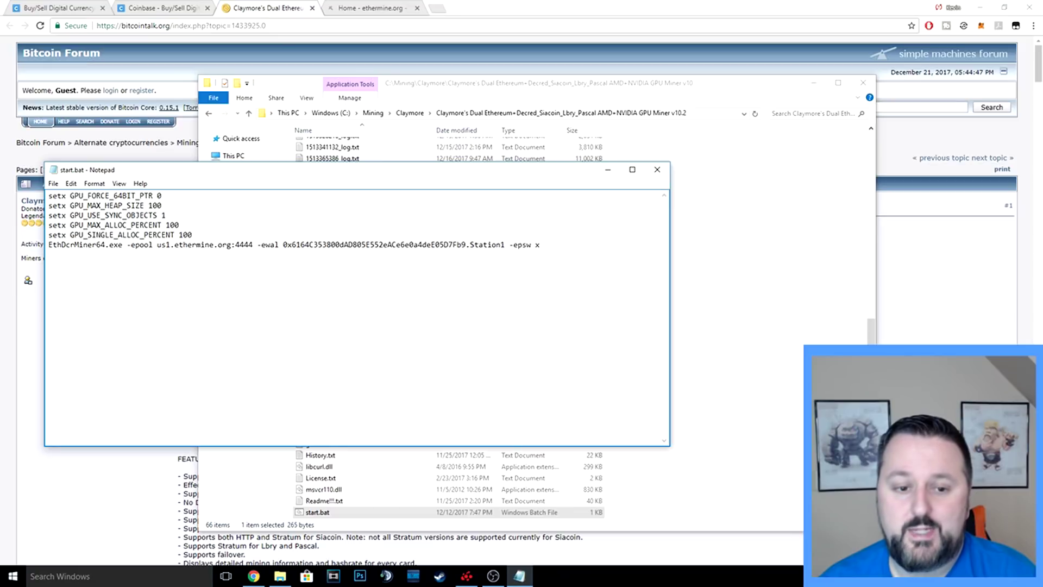
# Save start.bat and run it from the miner folder in File Explorer to start mining.
pyautogui.click(54, 183)
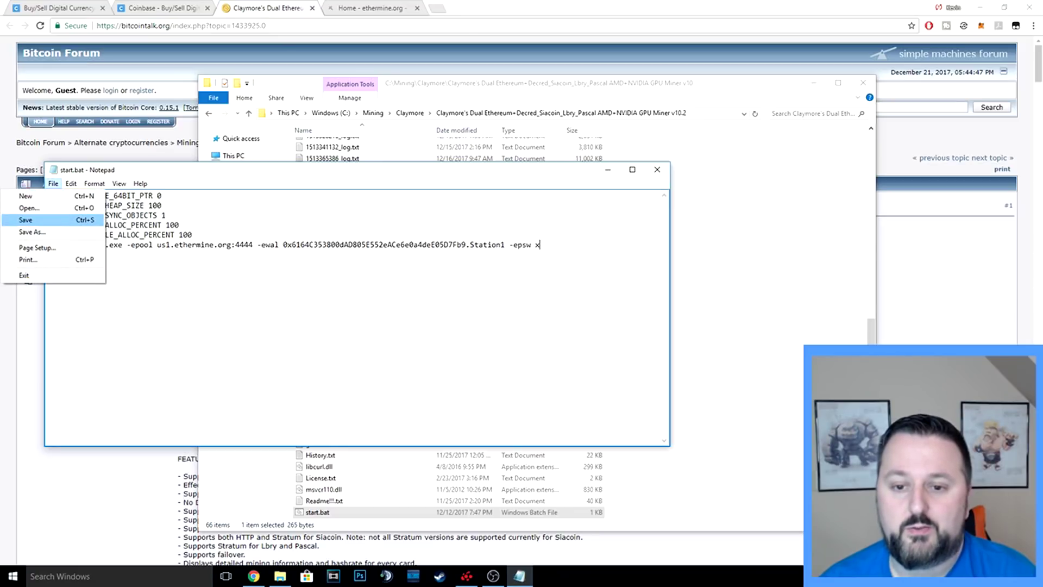
pyautogui.click(33, 219)
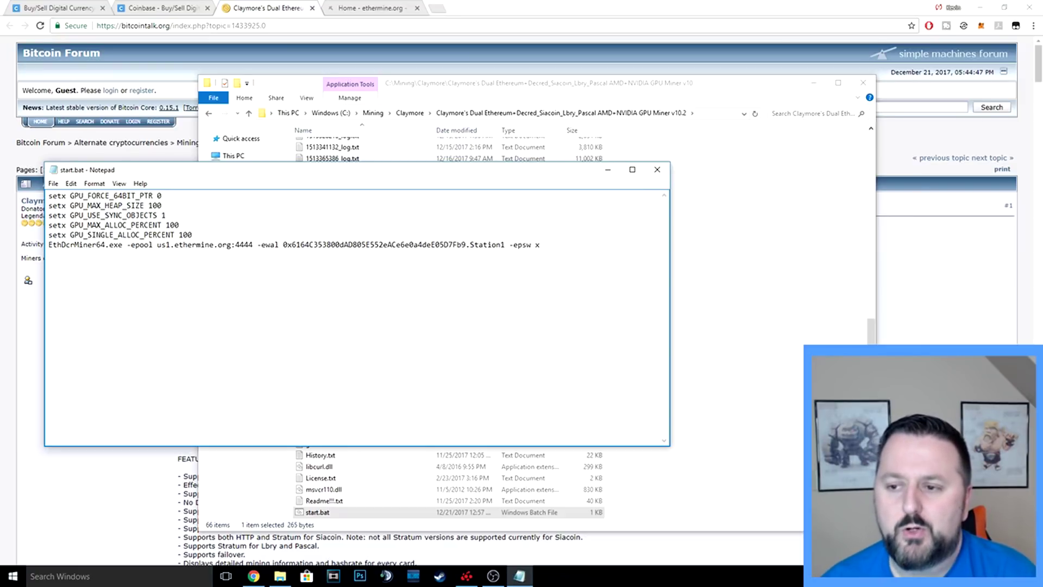
pyautogui.hotkey('alt', 'Tab')
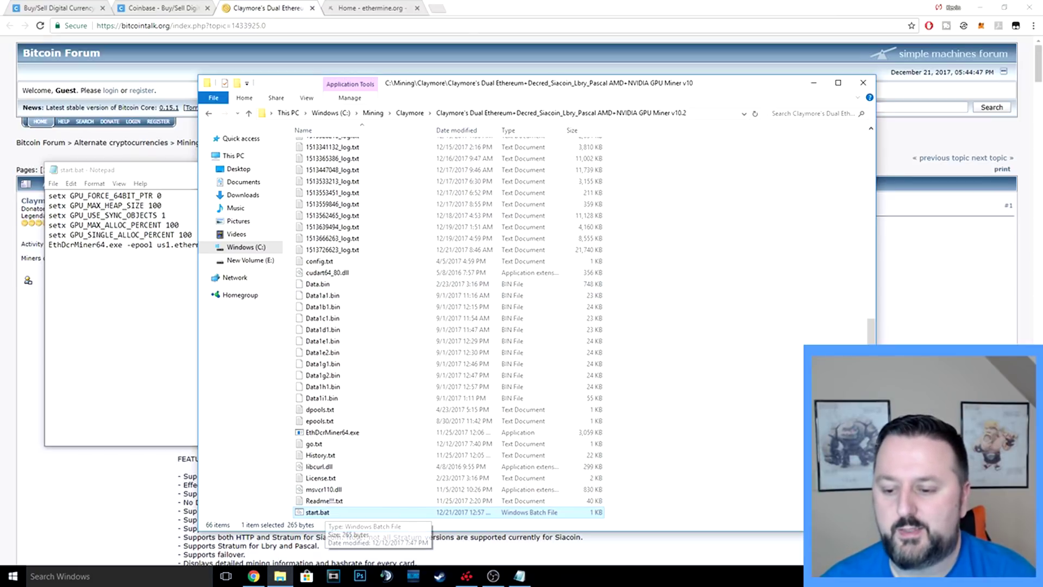
pyautogui.doubleClick(321, 512)
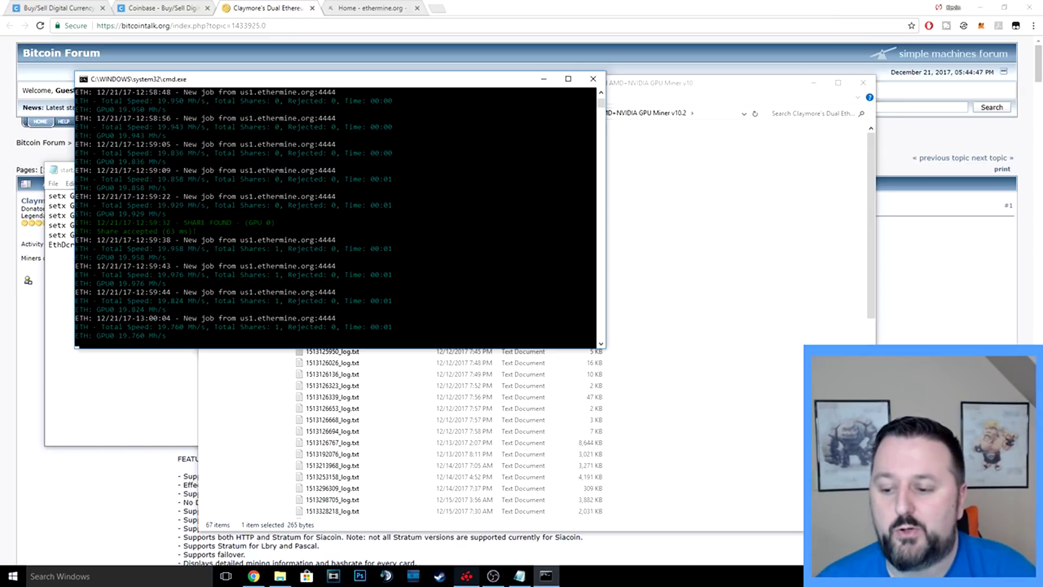
# Switch to Radeon Settings and show the GPU Workload options in the global graphics settings, returning to the miner console.
pyautogui.click(467, 576)
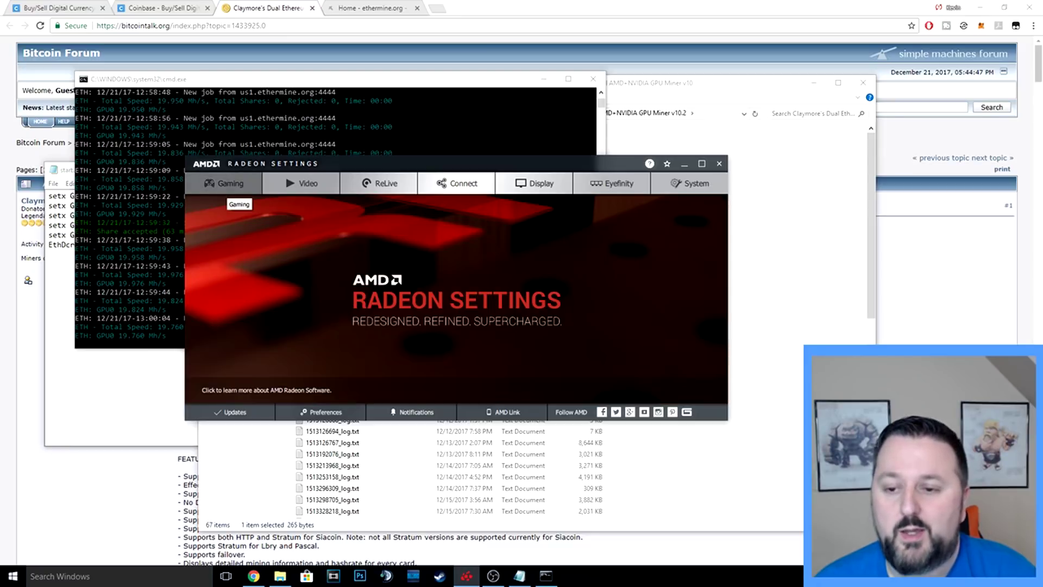
pyautogui.click(232, 185)
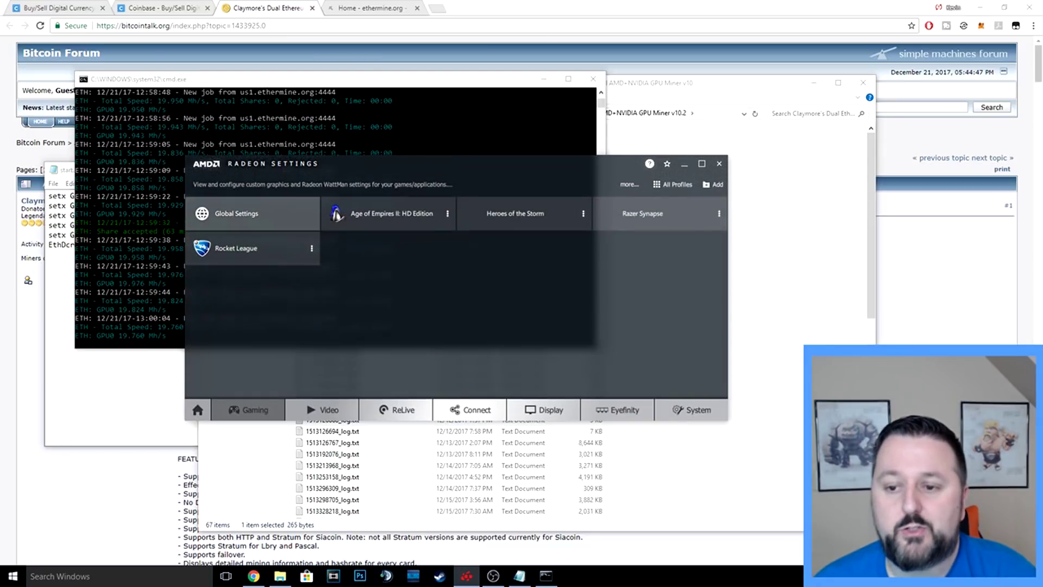
pyautogui.click(251, 214)
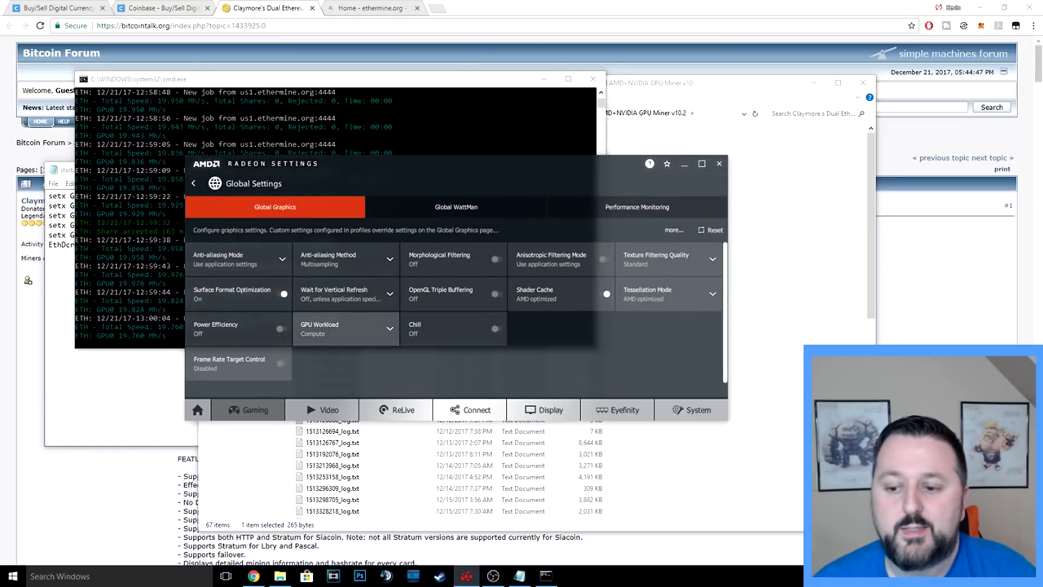
pyautogui.click(389, 328)
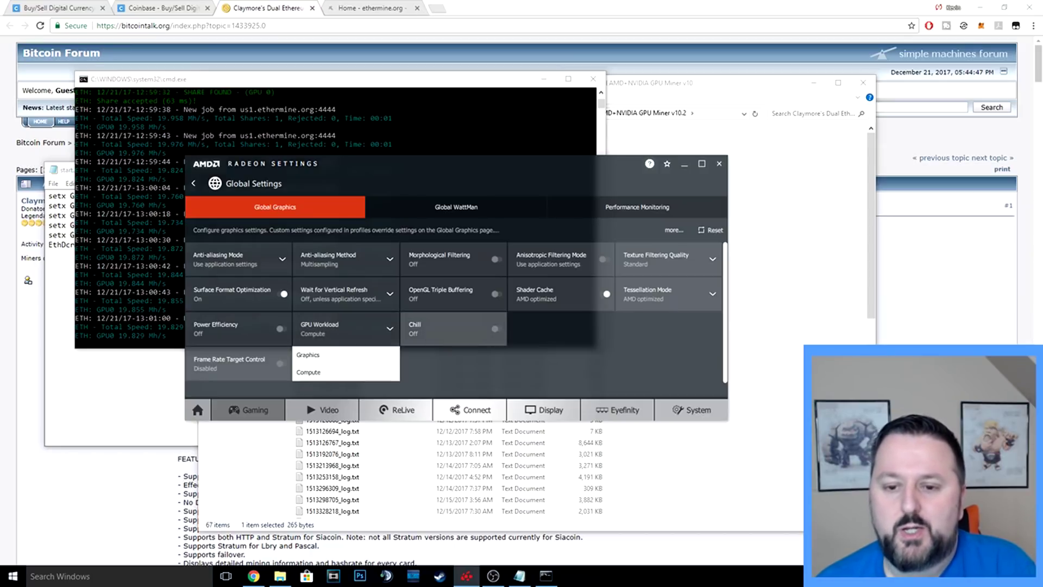
pyautogui.hotkey('alt', 'Tab')
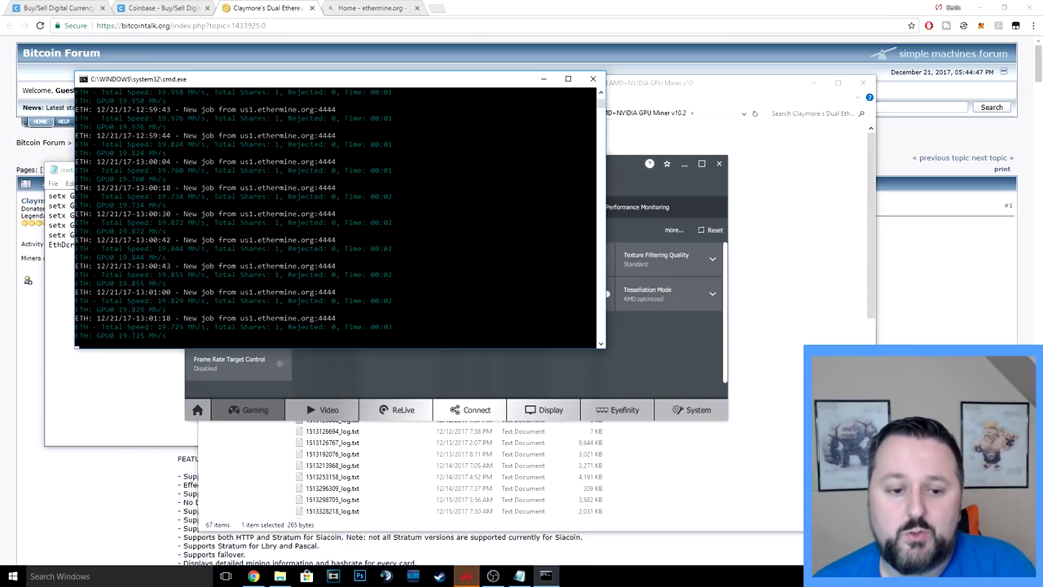
# Revisit the Coinbase account sign-up page, the Coinbase home page and the Claymore's Dual Ethereum forum thread in the browser.
pyautogui.click(158, 8)
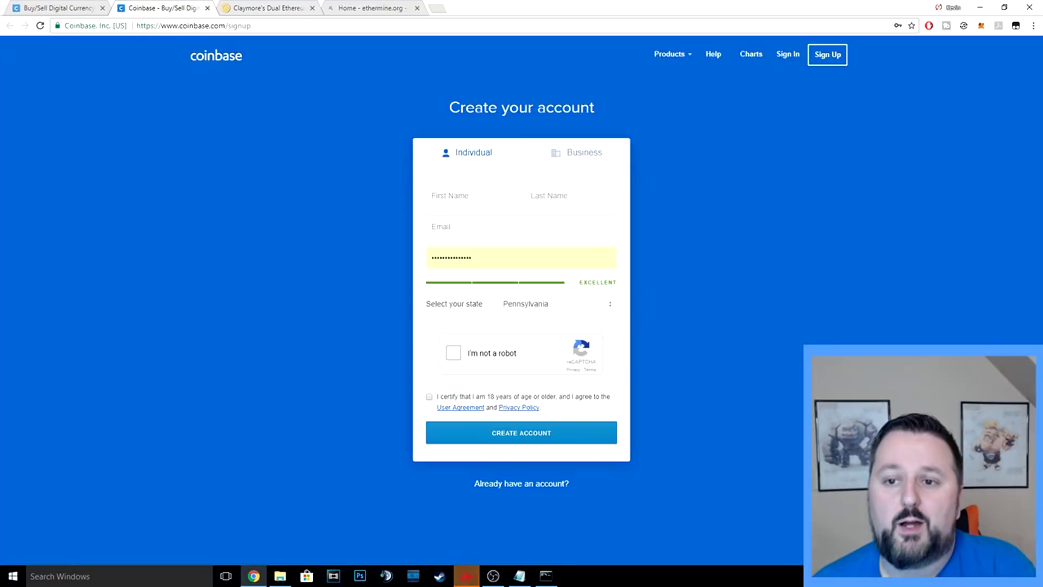
pyautogui.click(76, 8)
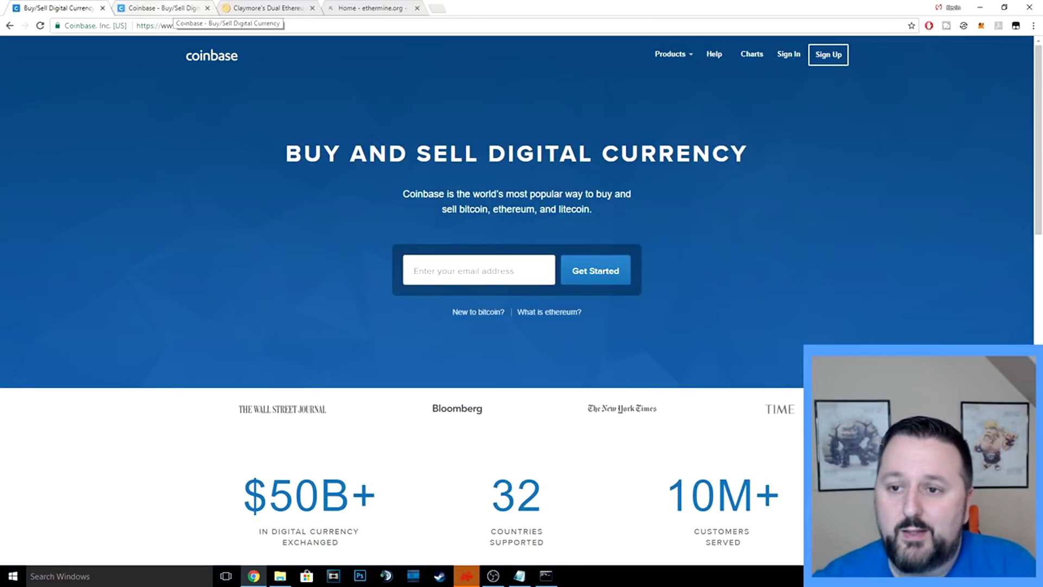
pyautogui.click(266, 8)
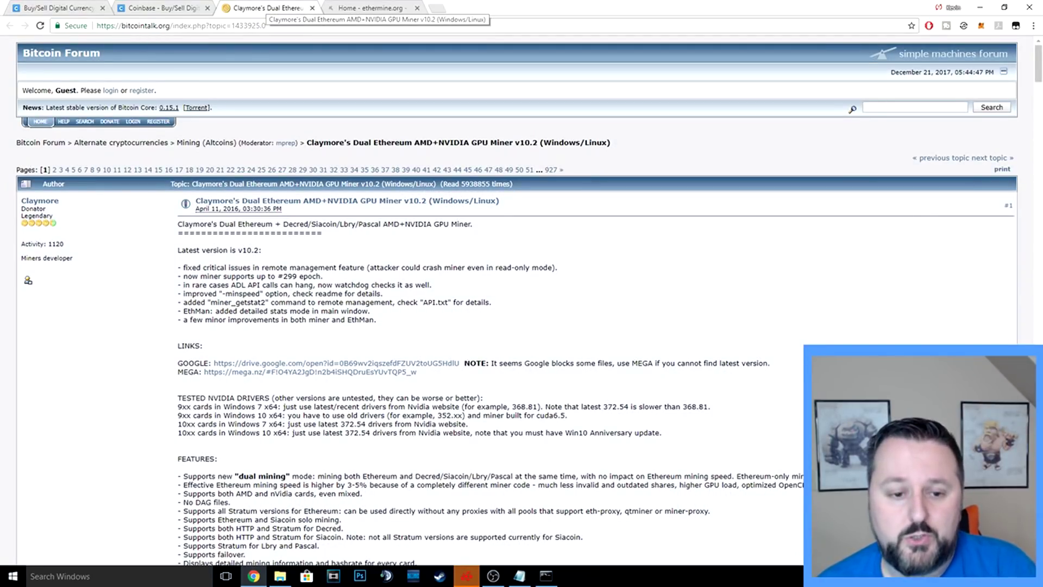
# Go to the ethermine.org page and highlight the North America (East) and Europe (France) entries in the ethminer stratum server list.
pyautogui.click(369, 7)
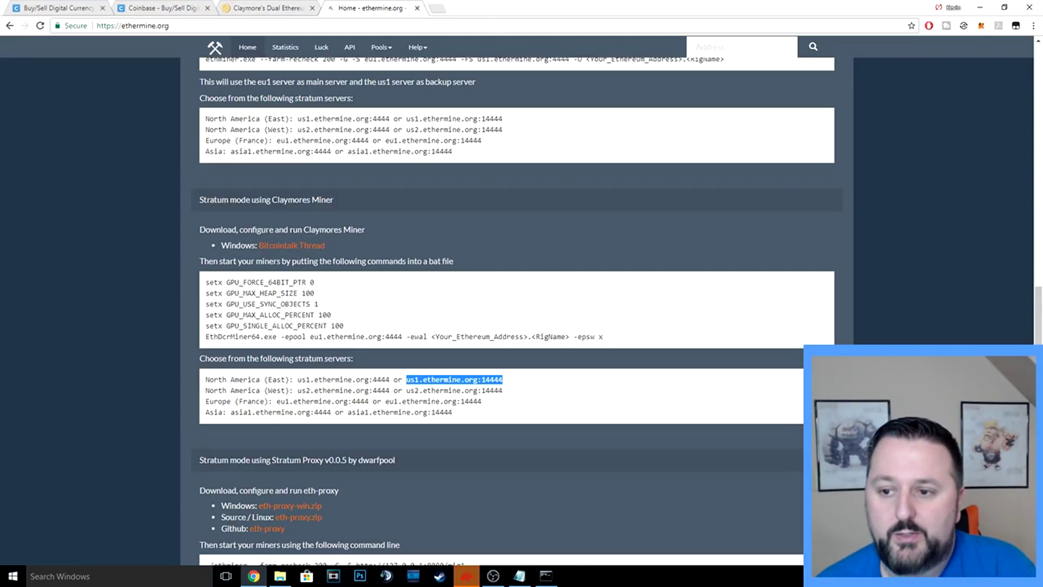
pyautogui.moveTo(209, 118); pyautogui.dragTo(503, 118)
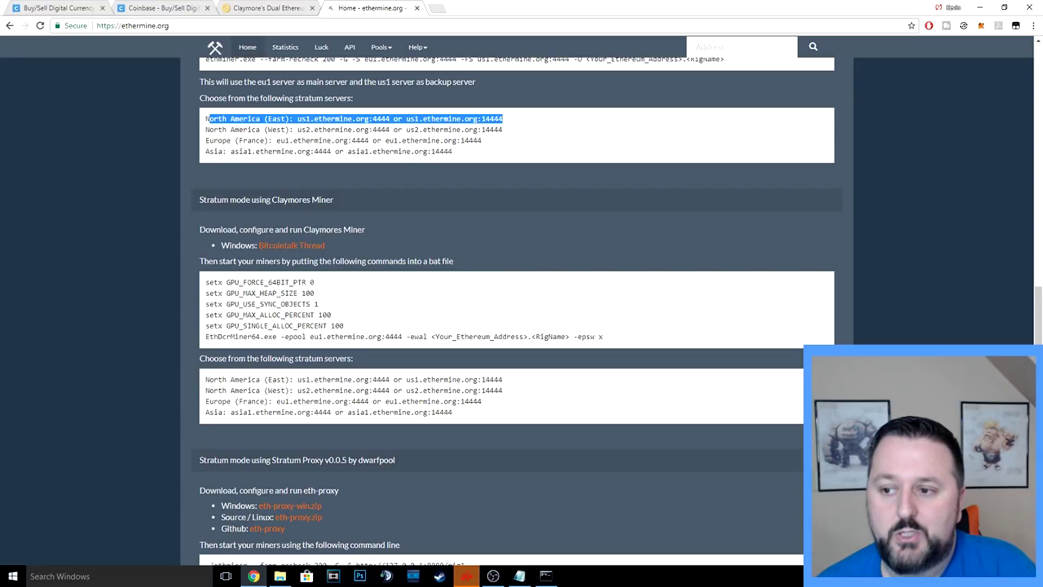
pyautogui.moveTo(205, 141); pyautogui.dragTo(482, 140)
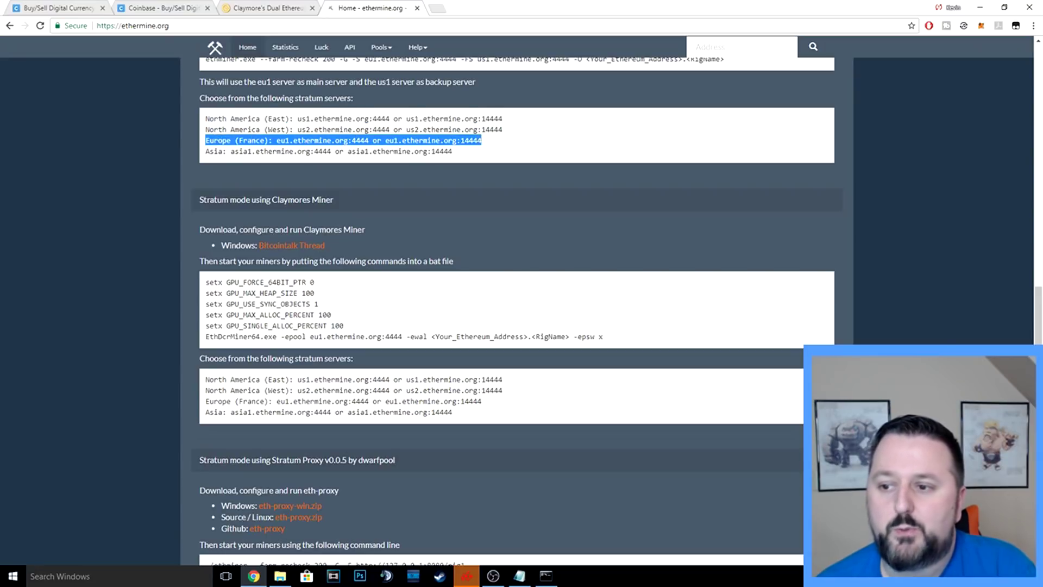
pyautogui.scroll(1, 516, 310)
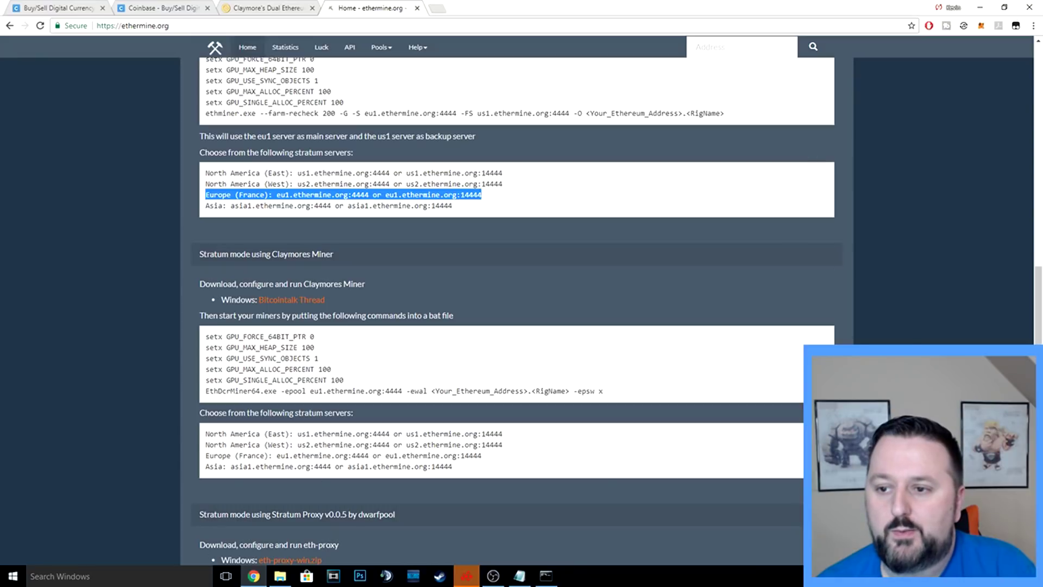
# Examine the ethminer.exe command line, highlighting the main server eu1.ethermine.org:4444 and the backup server us1.ethermine.org:4444.
pyautogui.moveTo(364, 113); pyautogui.dragTo(456, 113)
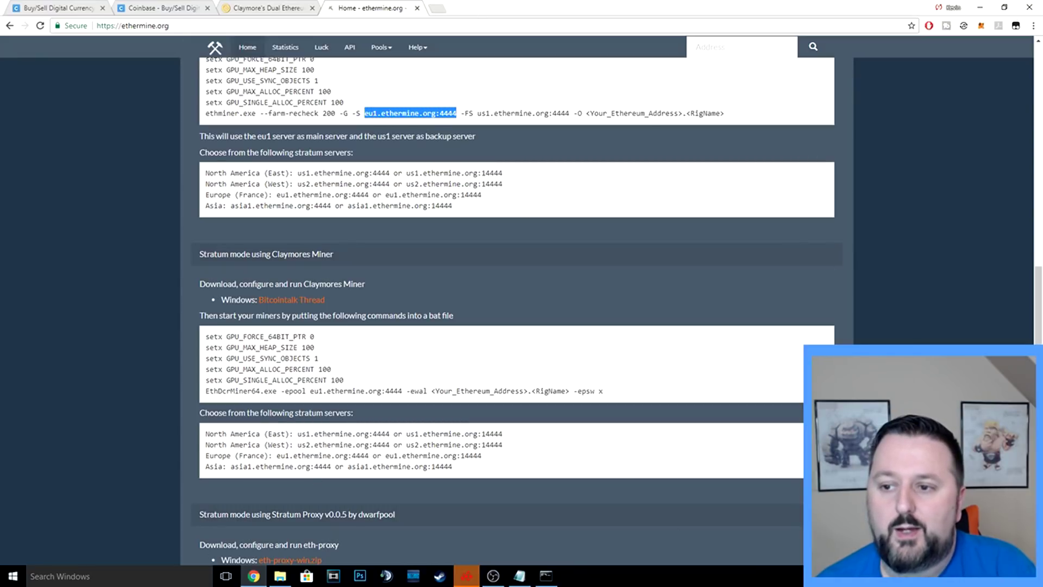
pyautogui.click(312, 113)
pyautogui.moveTo(205, 113); pyautogui.dragTo(724, 113)
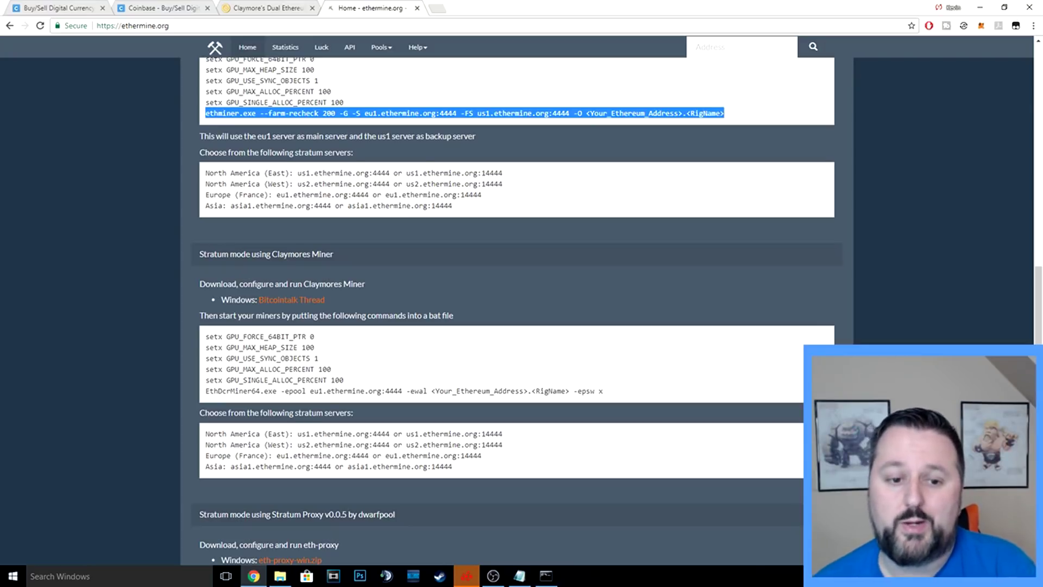
pyautogui.click(477, 113)
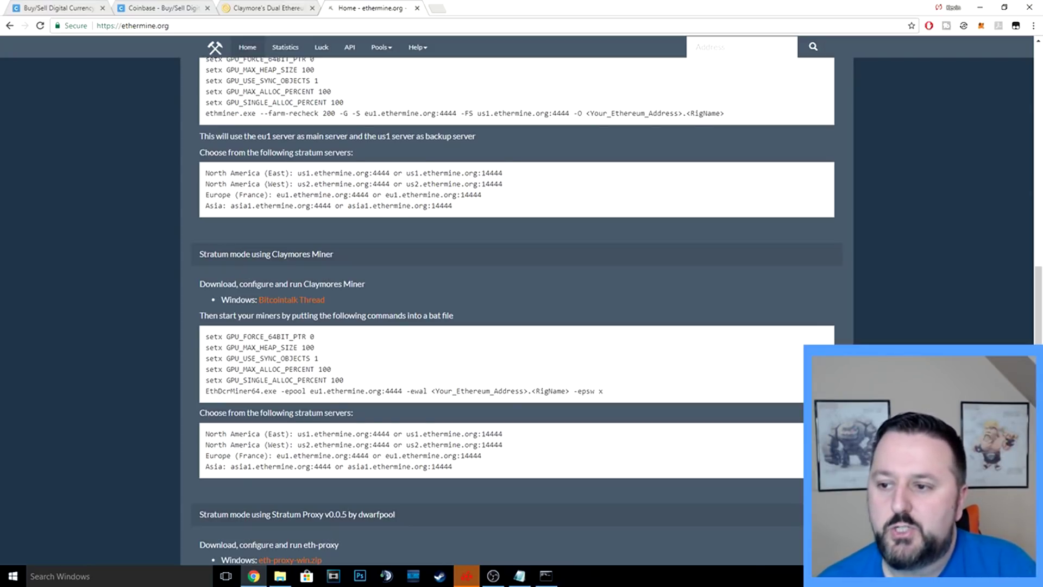
pyautogui.moveTo(477, 113); pyautogui.dragTo(569, 113)
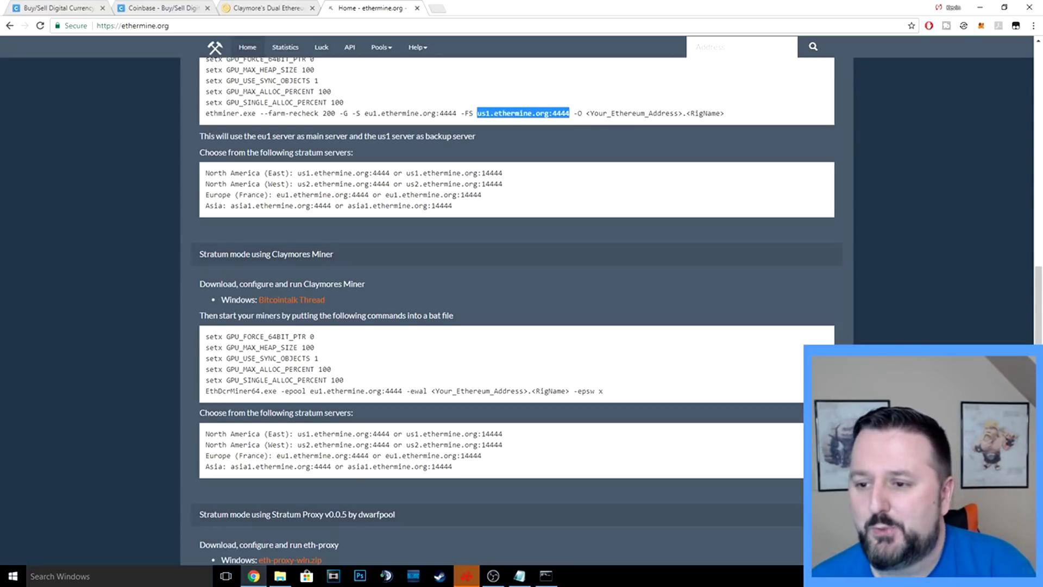
pyautogui.click(570, 113)
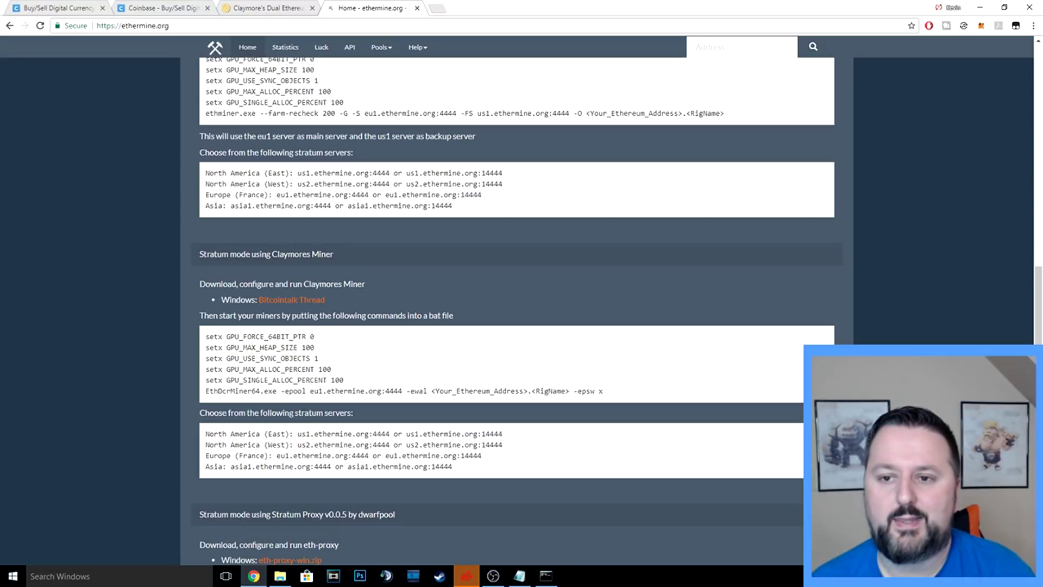
# Open the ethermine.org miner dashboard for the wallet address.
pyautogui.scroll(15, 516, 310)
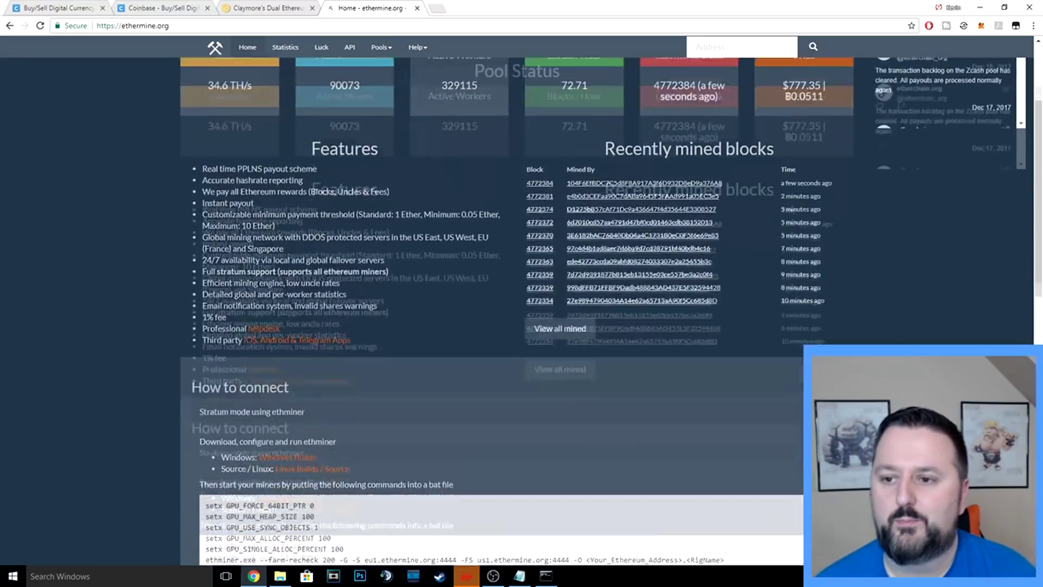
pyautogui.press('Return')
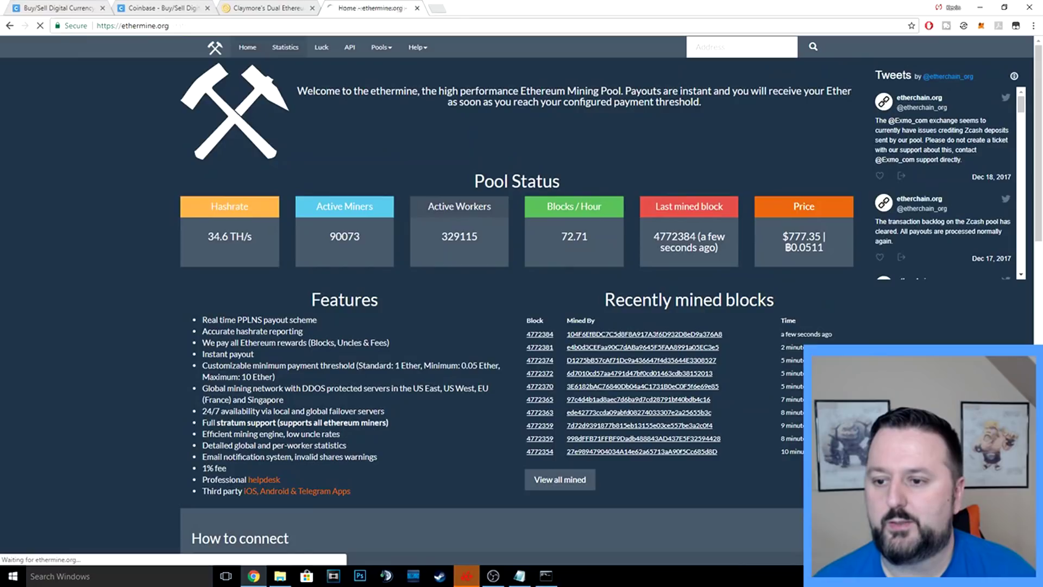
pyautogui.hotkey('alt', 'Tab')
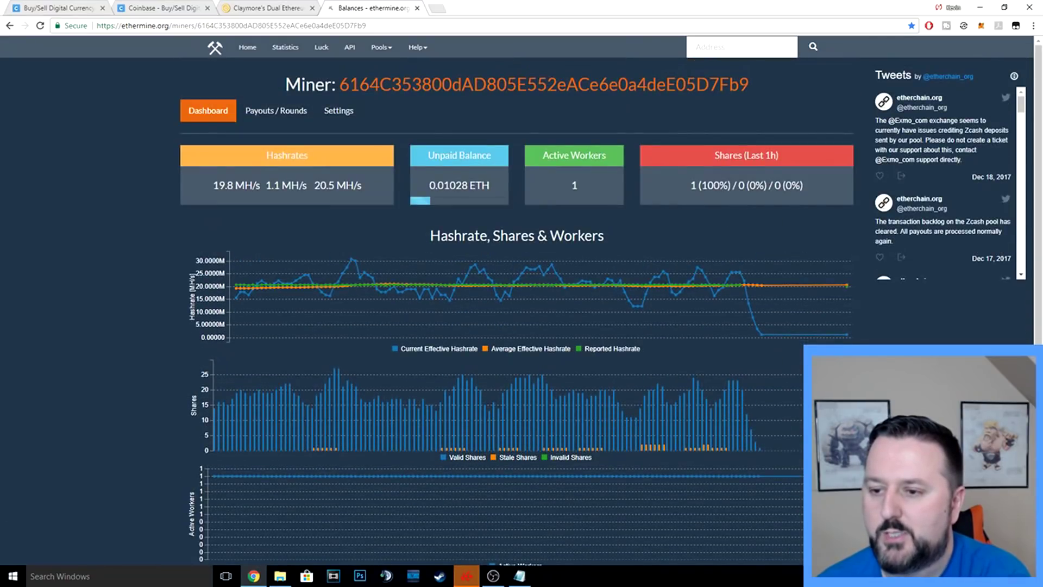
# Review the miner's payouts, round income and estimated earnings, highlighting the Day row, and return to the dashboard.
pyautogui.click(276, 110)
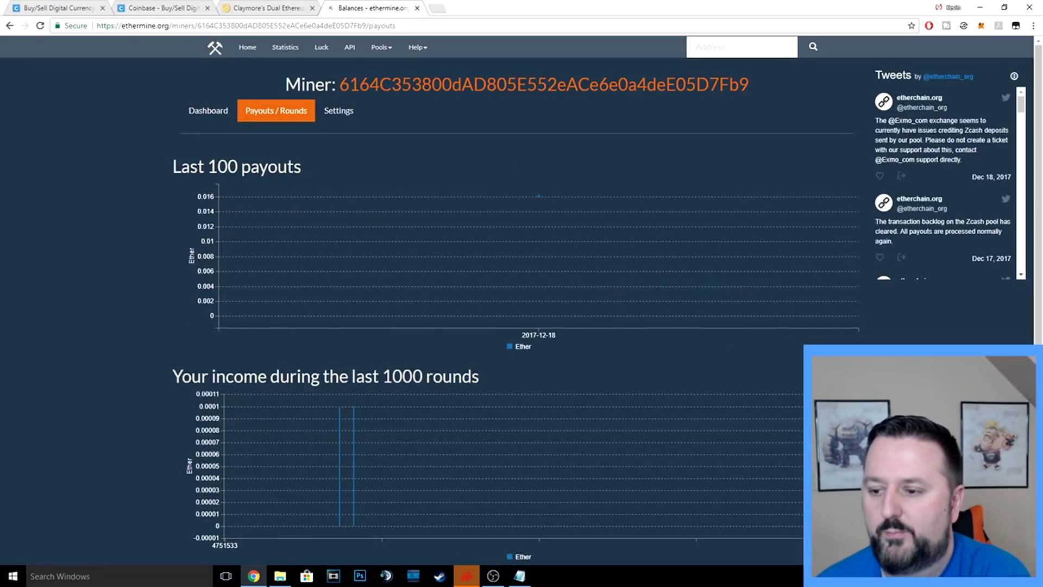
pyautogui.scroll(-4, 522, 310)
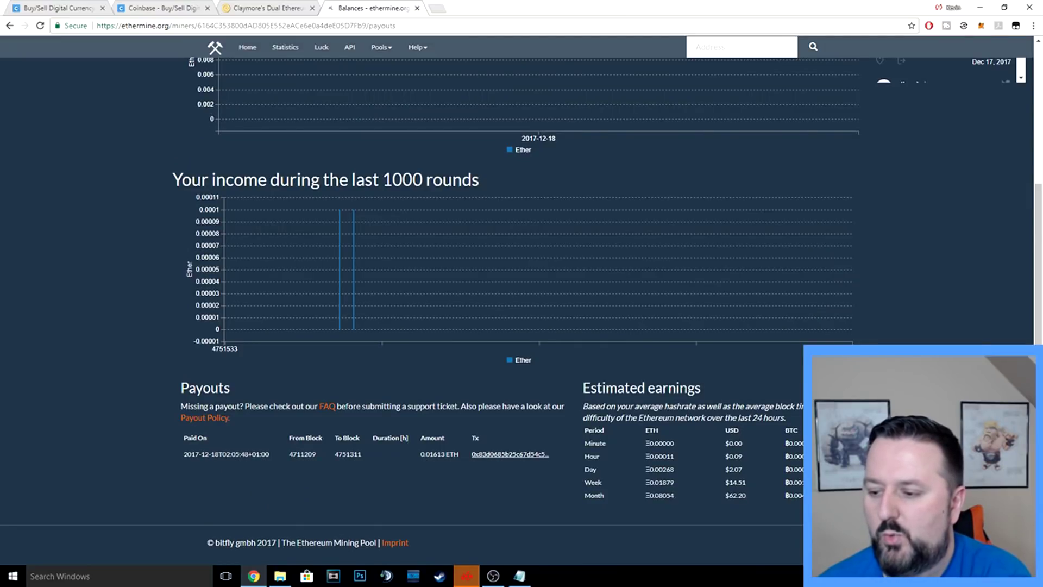
pyautogui.tripleClick(659, 469)
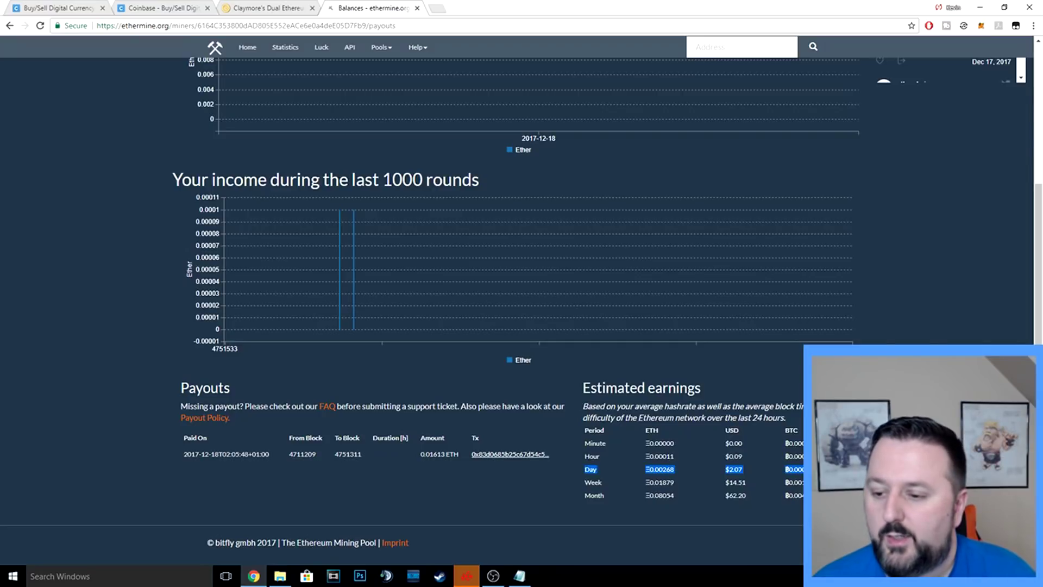
pyautogui.scroll(4, 557, 445)
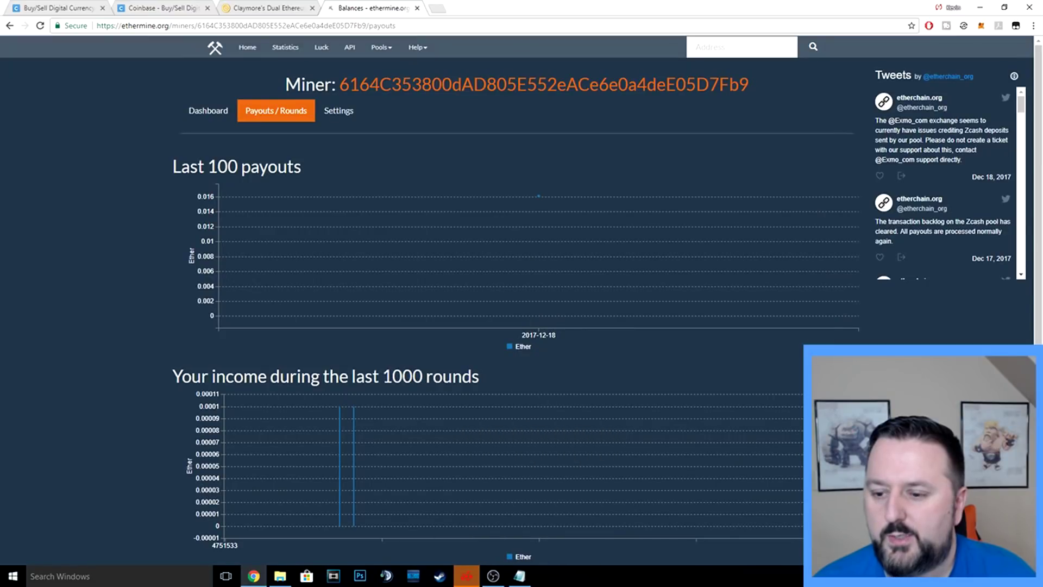
pyautogui.scroll(-3, 516, 326)
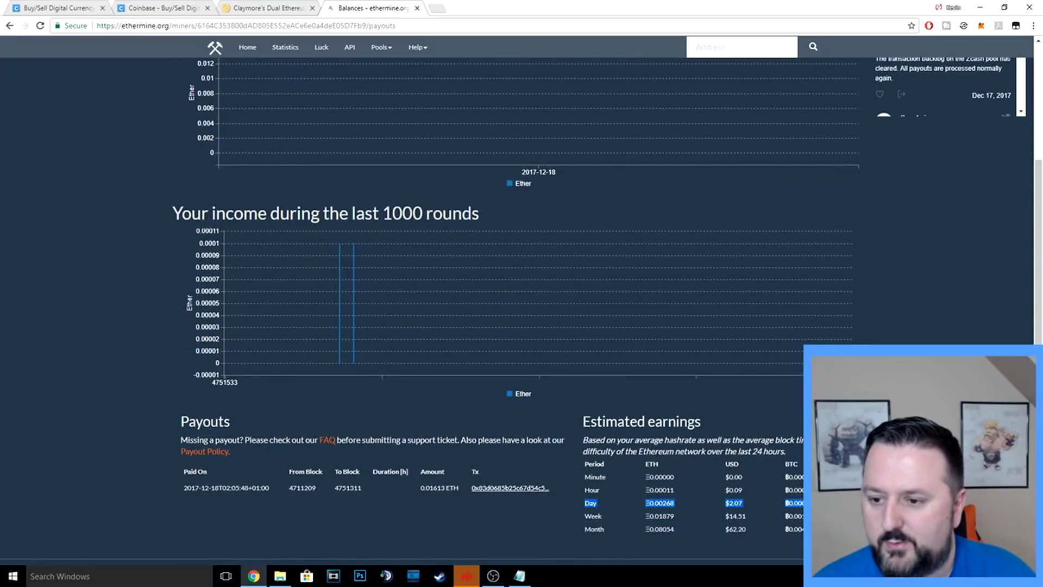
pyautogui.scroll(3, 516, 326)
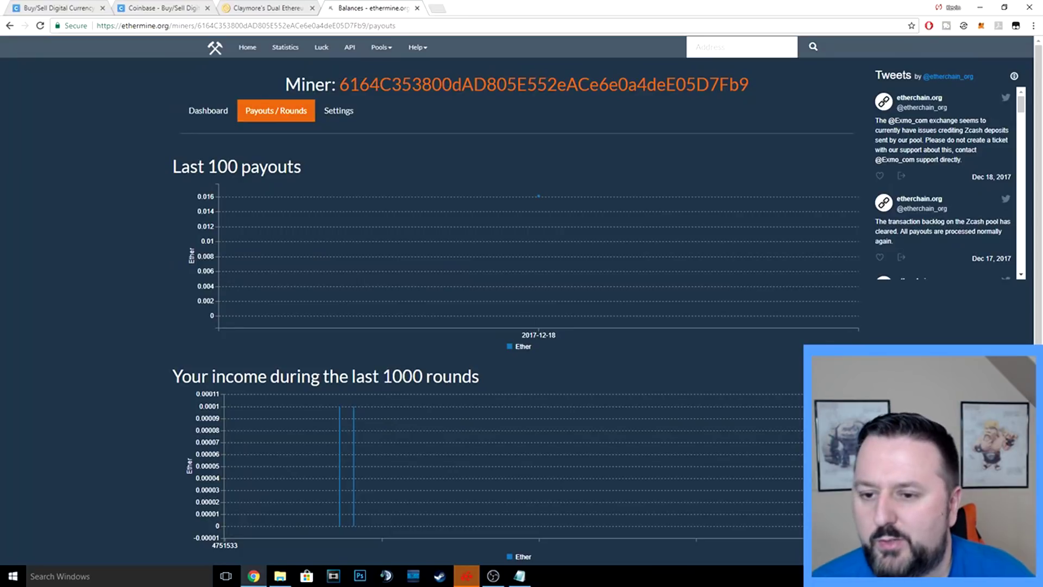
pyautogui.scroll(-2, 516, 325)
pyautogui.scroll(2, 516, 326)
pyautogui.click(208, 110)
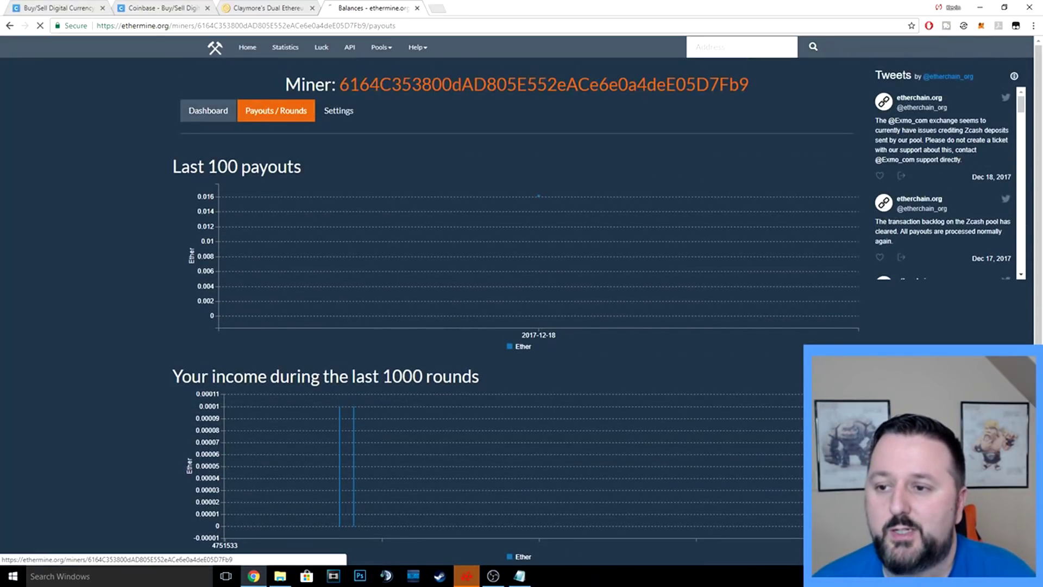